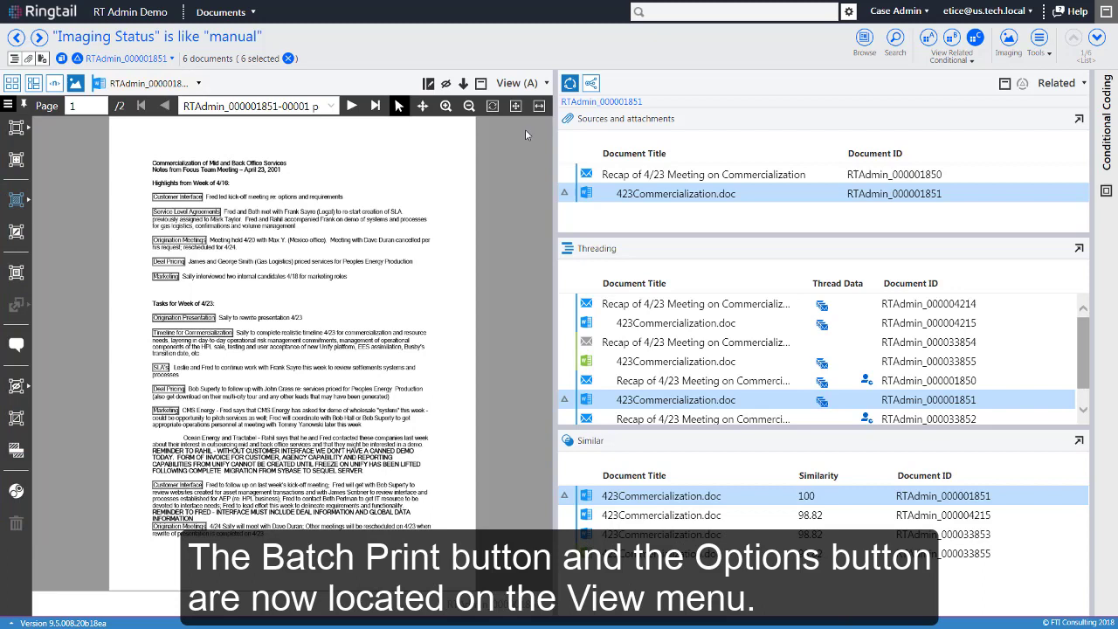
Pin Batch Print and Options from the viewer's View menu for quick access.
click(548, 84)
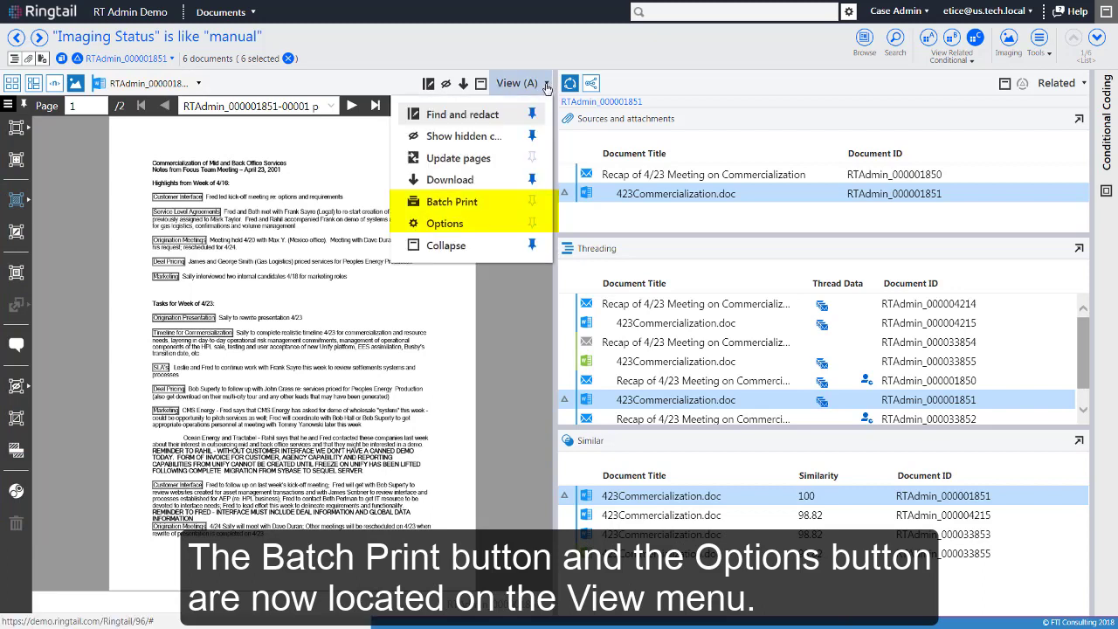
click(532, 202)
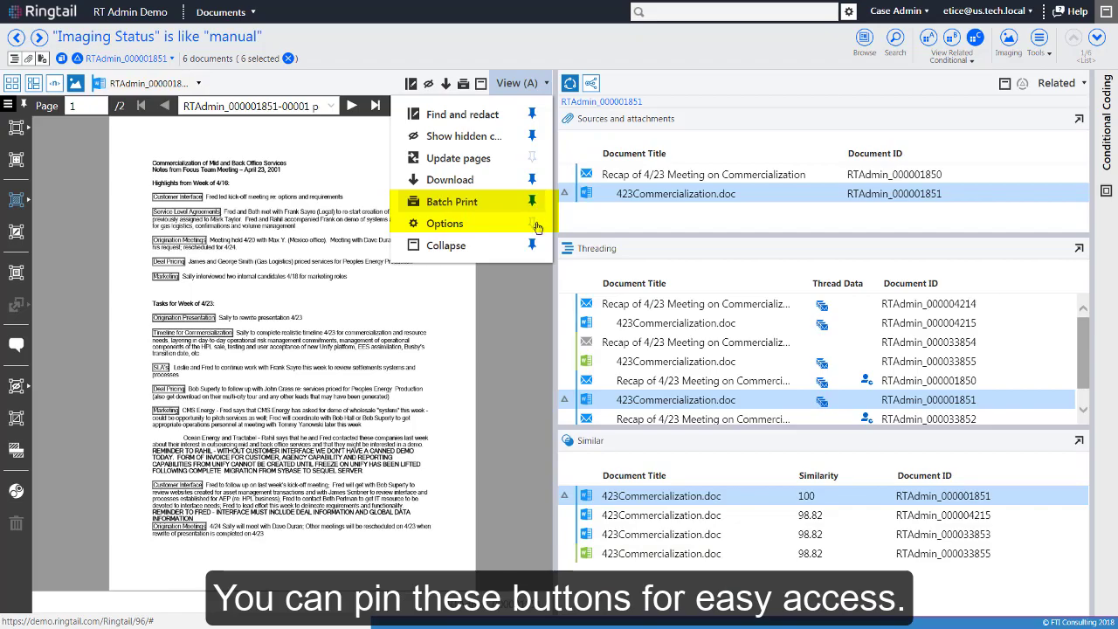
click(533, 225)
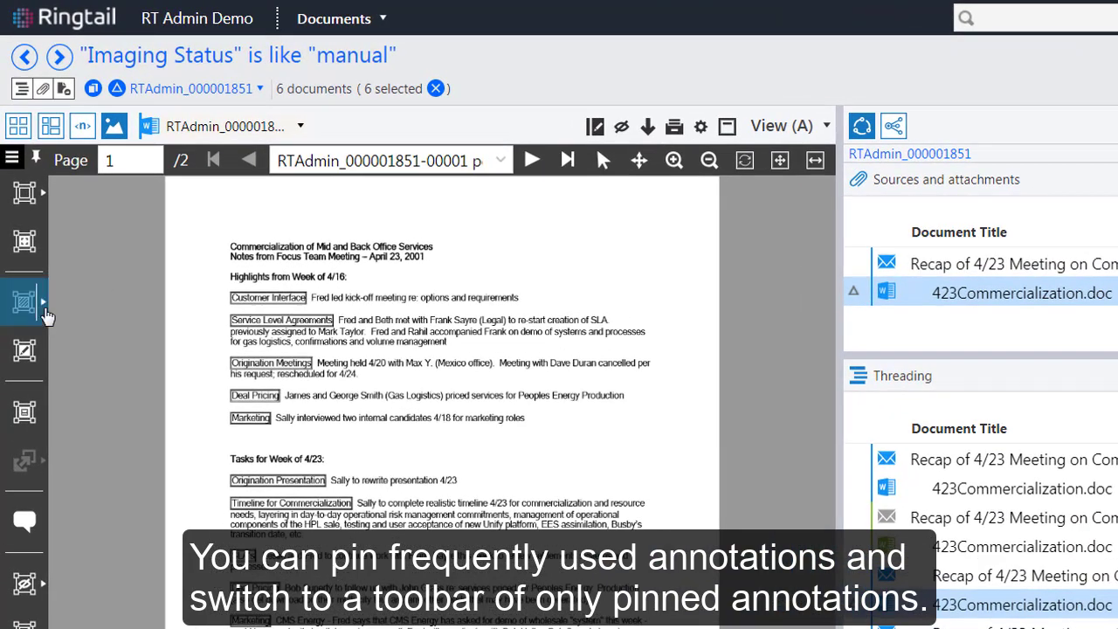
Pin the Personal Information highlight and show only pinned annotation tools.
click(45, 312)
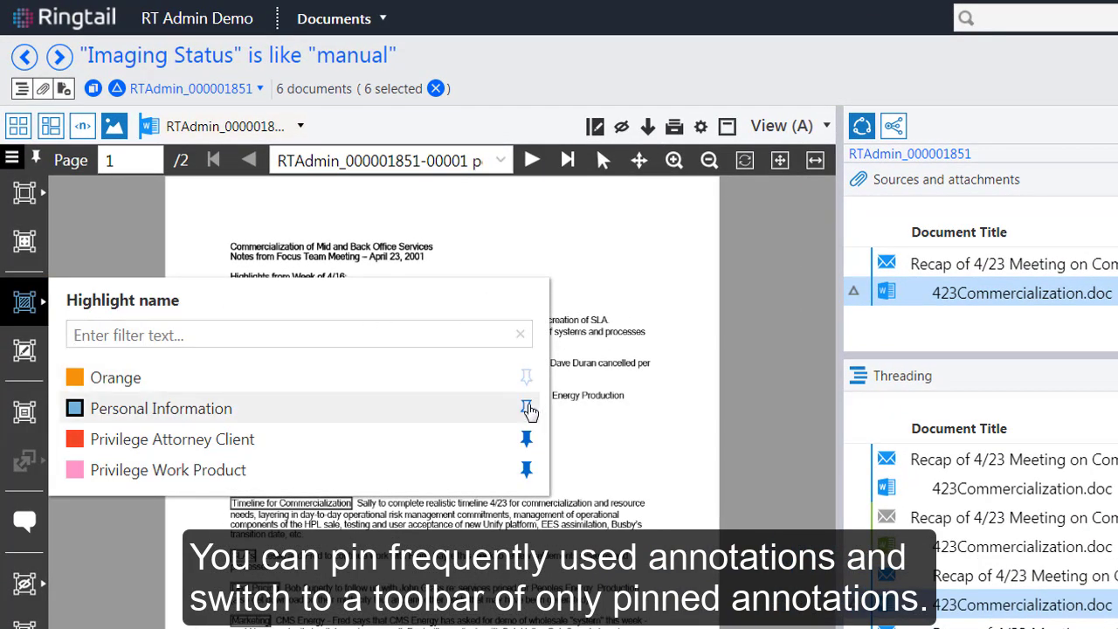
click(527, 408)
click(37, 159)
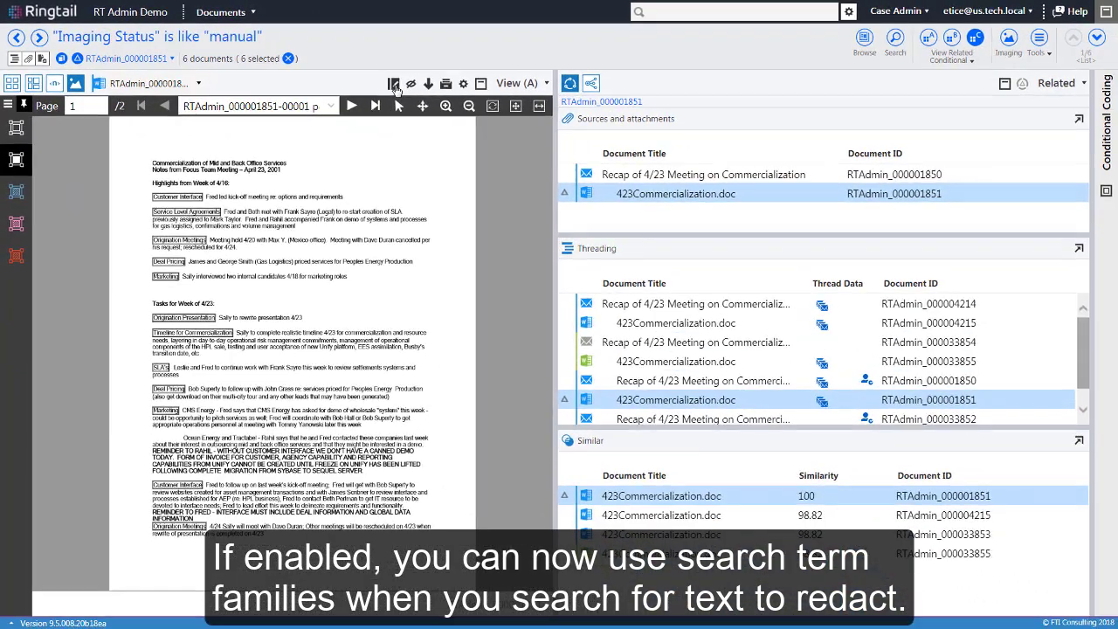
Find the Search Terms family hits and redact all 13 on page 1.
click(595, 126)
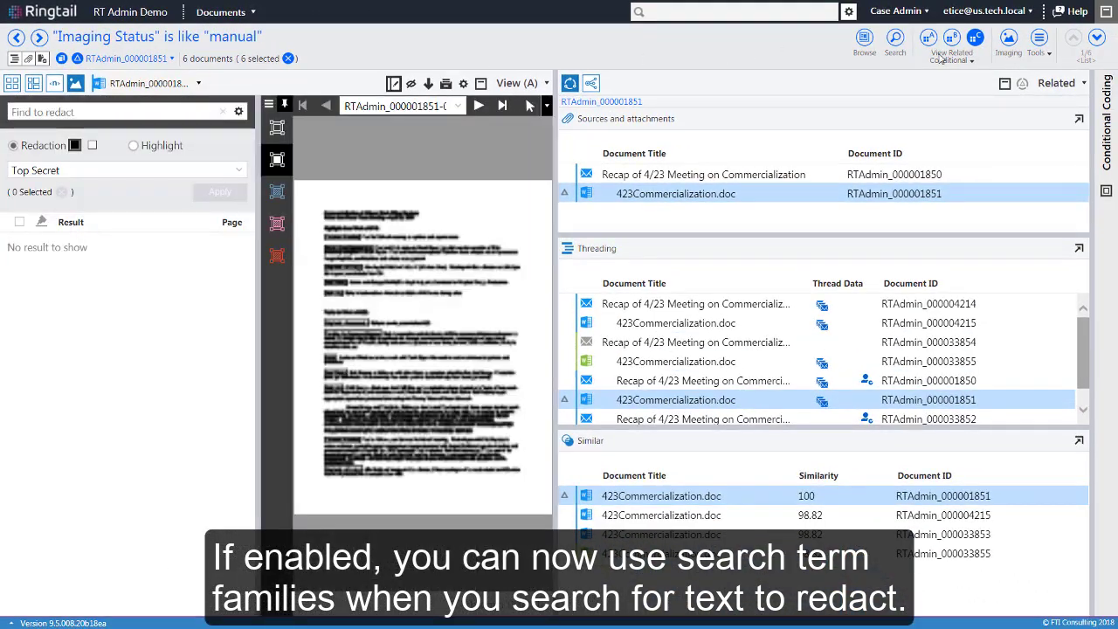
click(1005, 85)
click(238, 112)
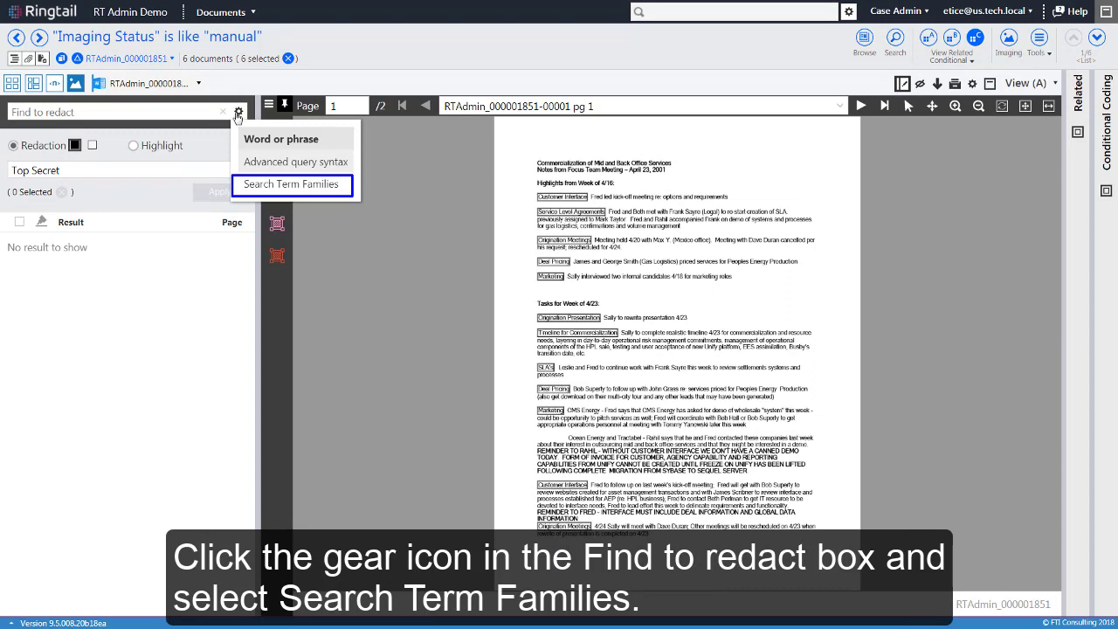
key(Return)
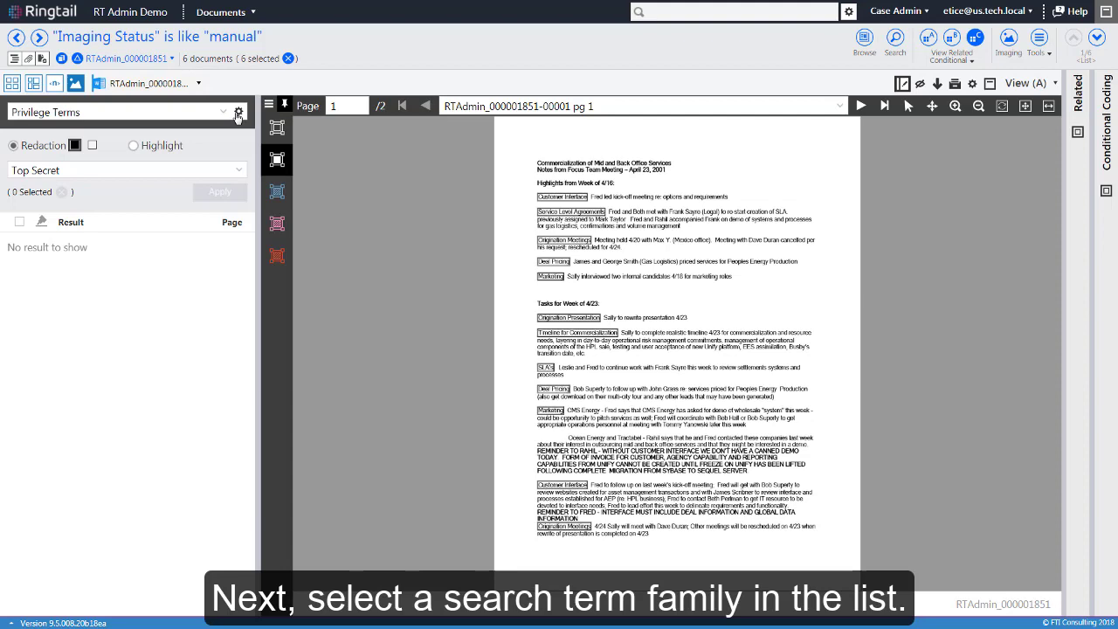
click(223, 112)
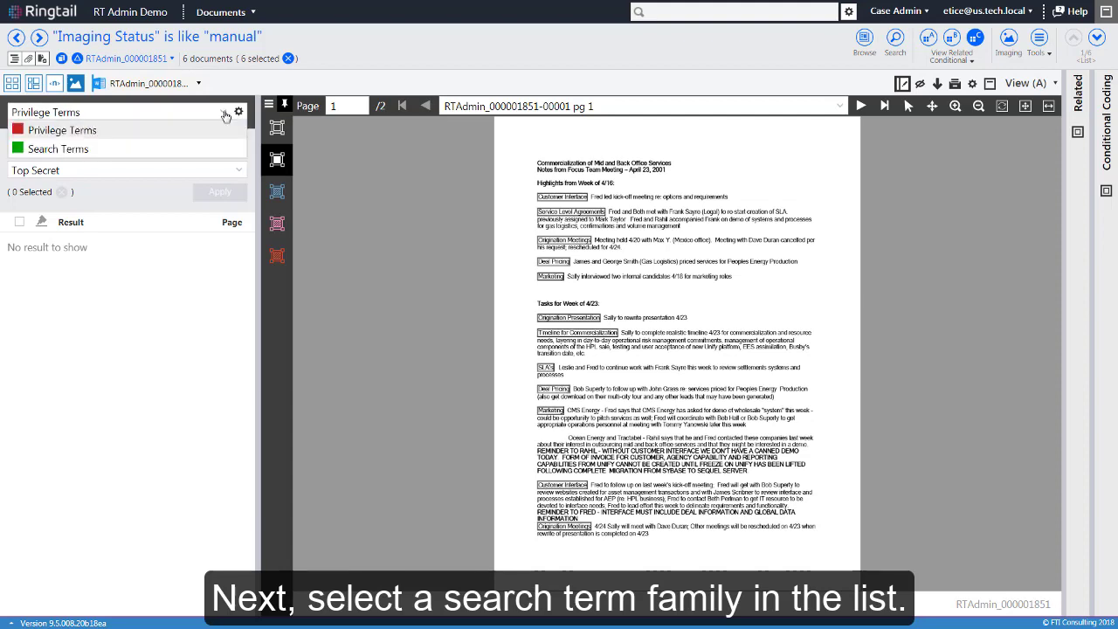
click(192, 150)
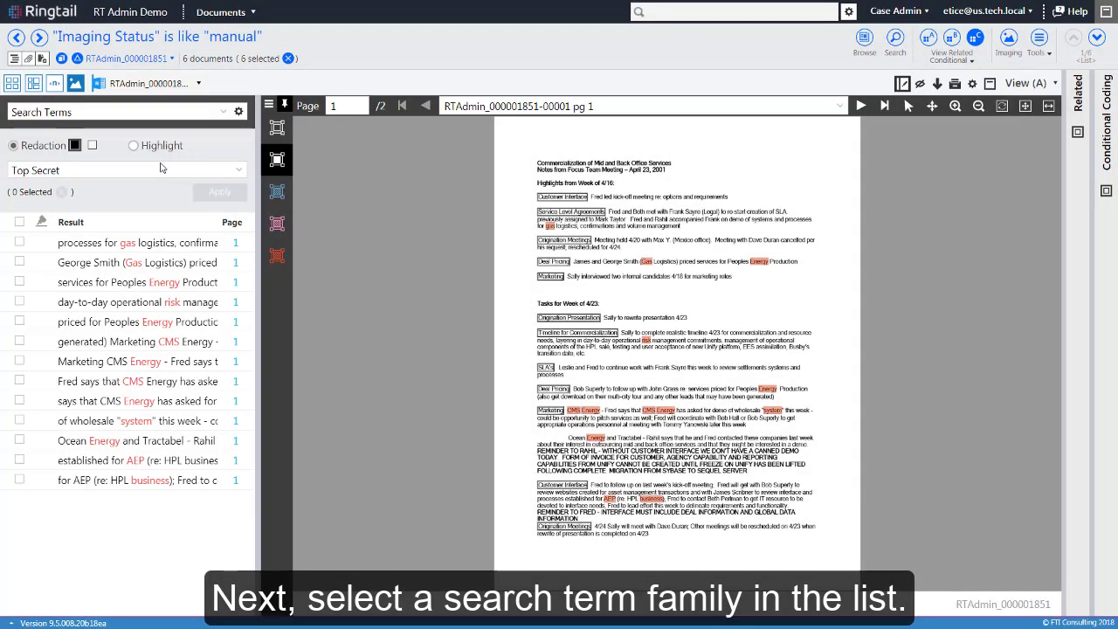
click(19, 223)
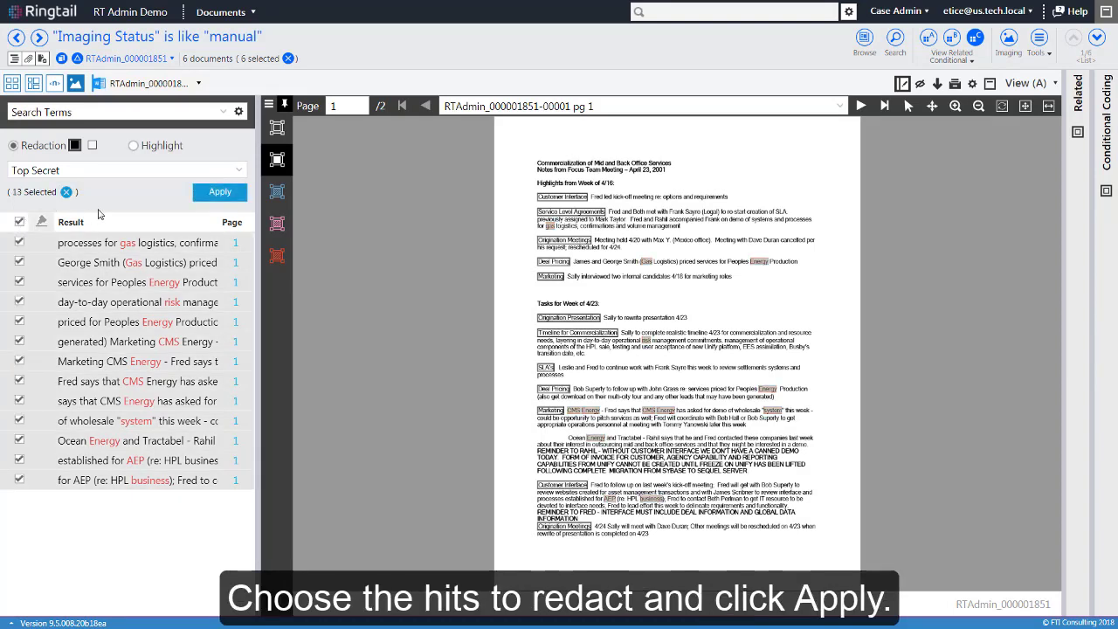
click(213, 192)
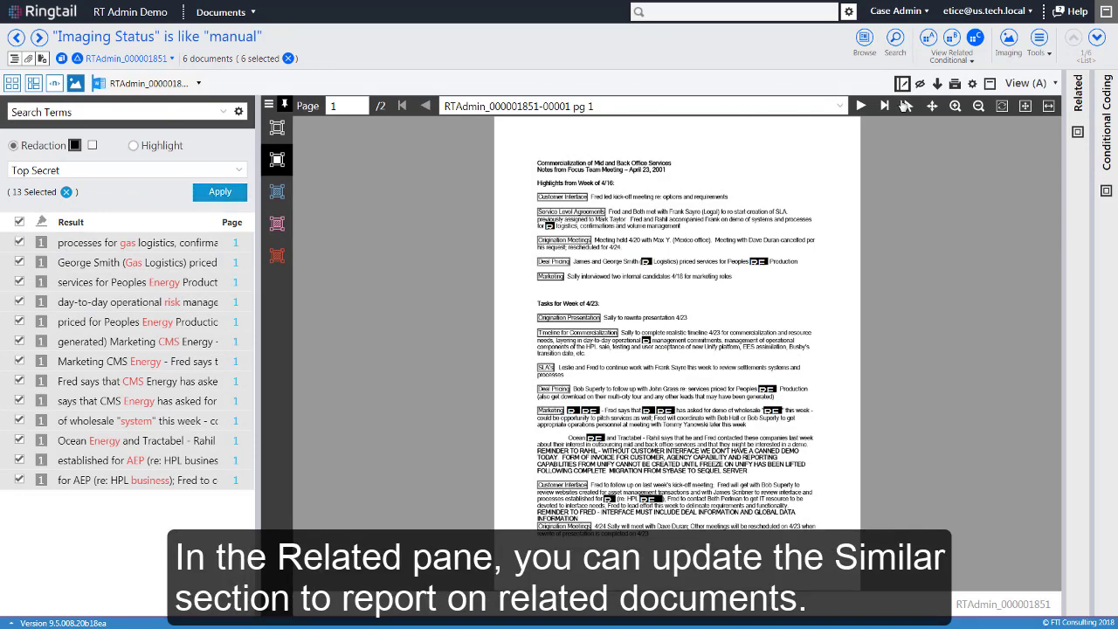
Restore the Related pane and make email RTAdmin_000001850 the pivot document.
click(1048, 106)
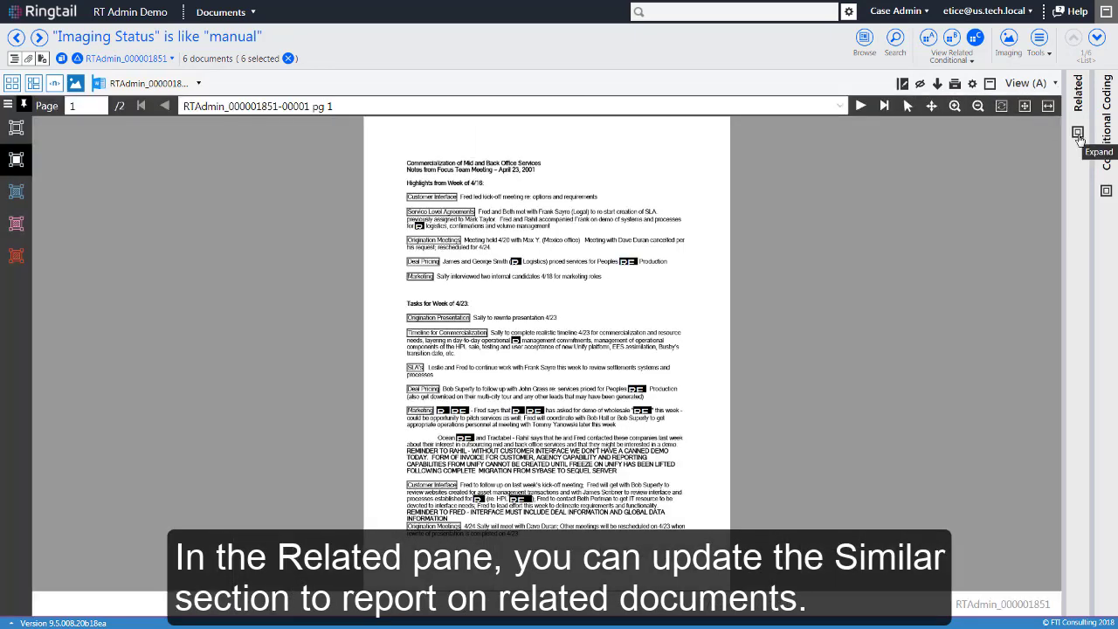
click(1079, 134)
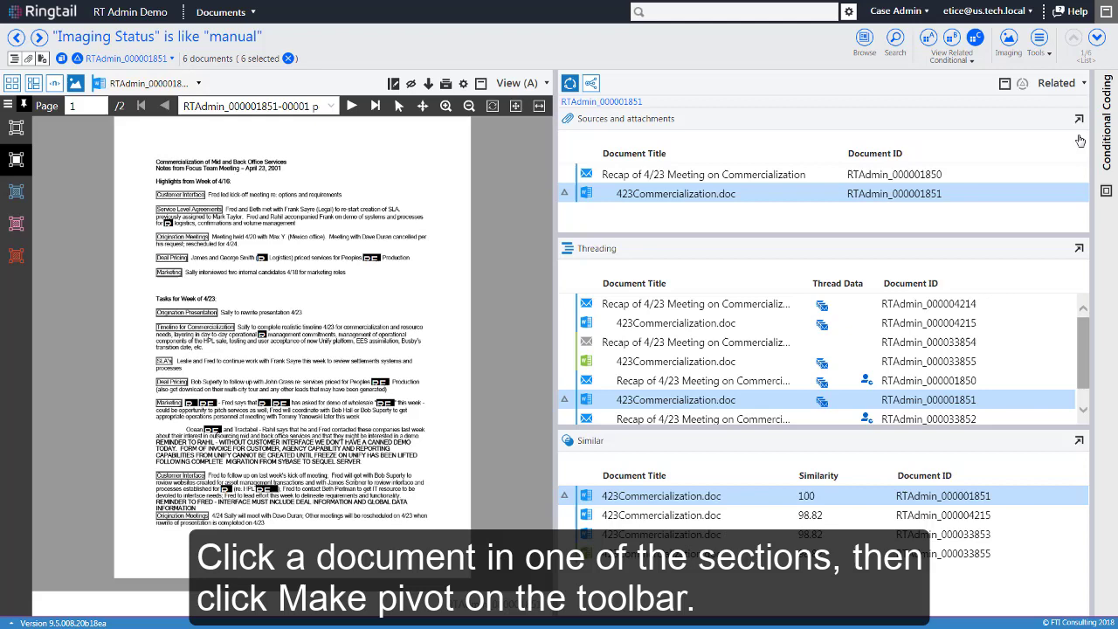
click(930, 175)
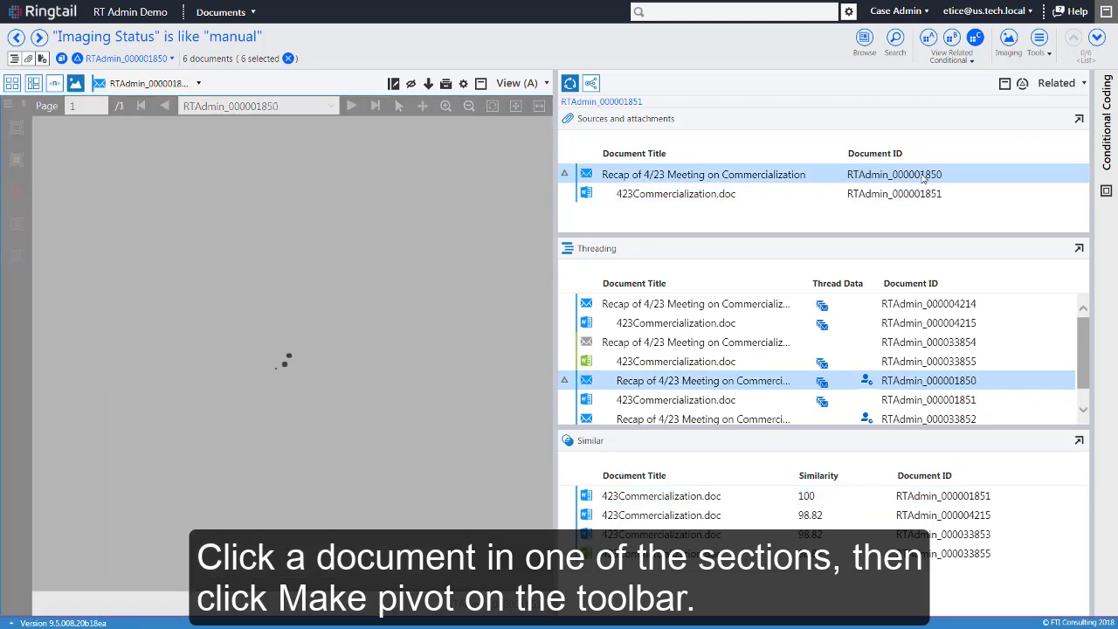
click(1023, 87)
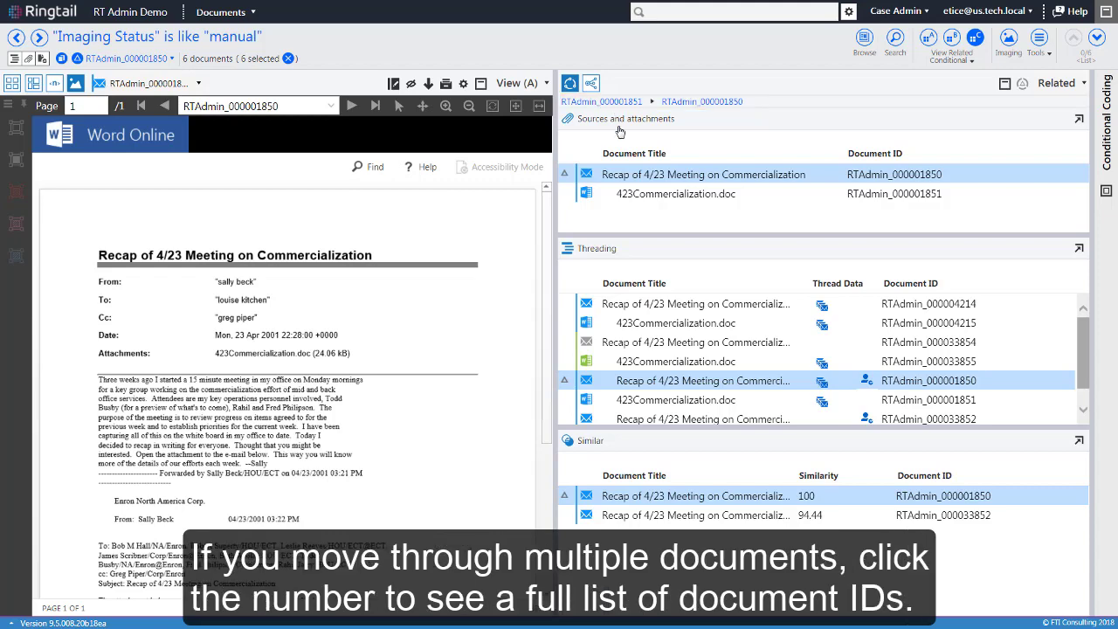
View related documents RTAdmin_000033855 and RTAdmin_000033854, then return to RTAdmin_000001851.
click(719, 363)
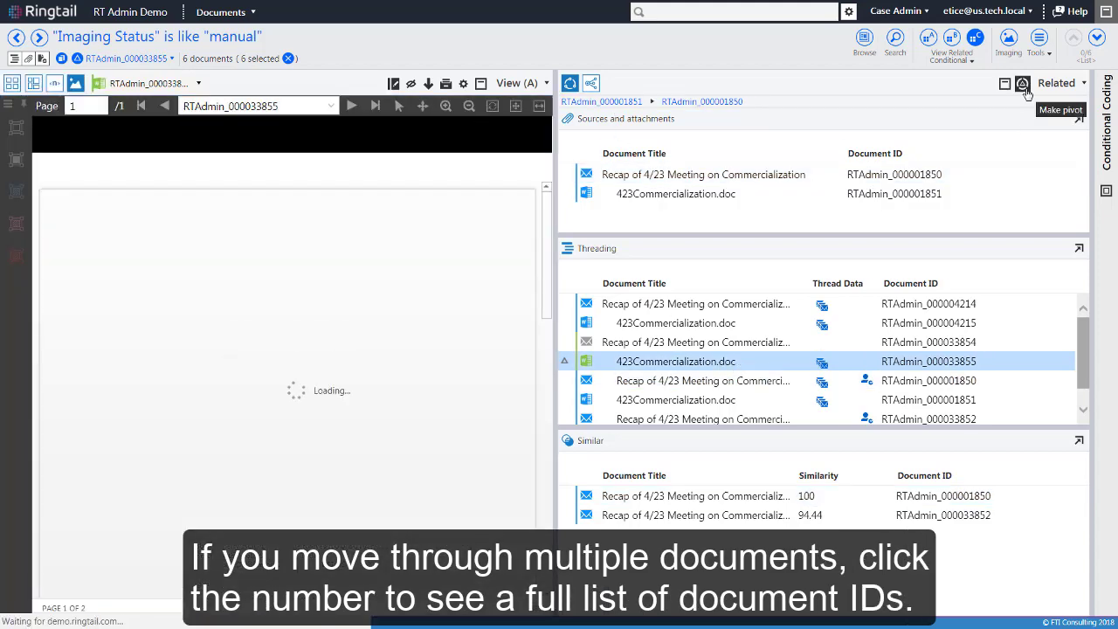
click(927, 343)
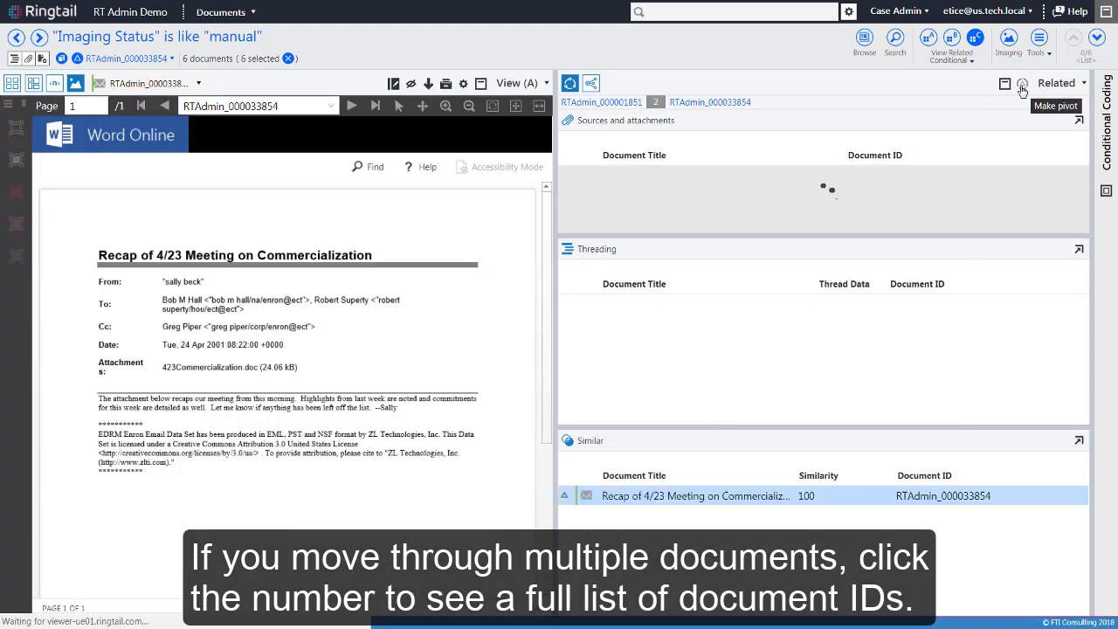
click(658, 105)
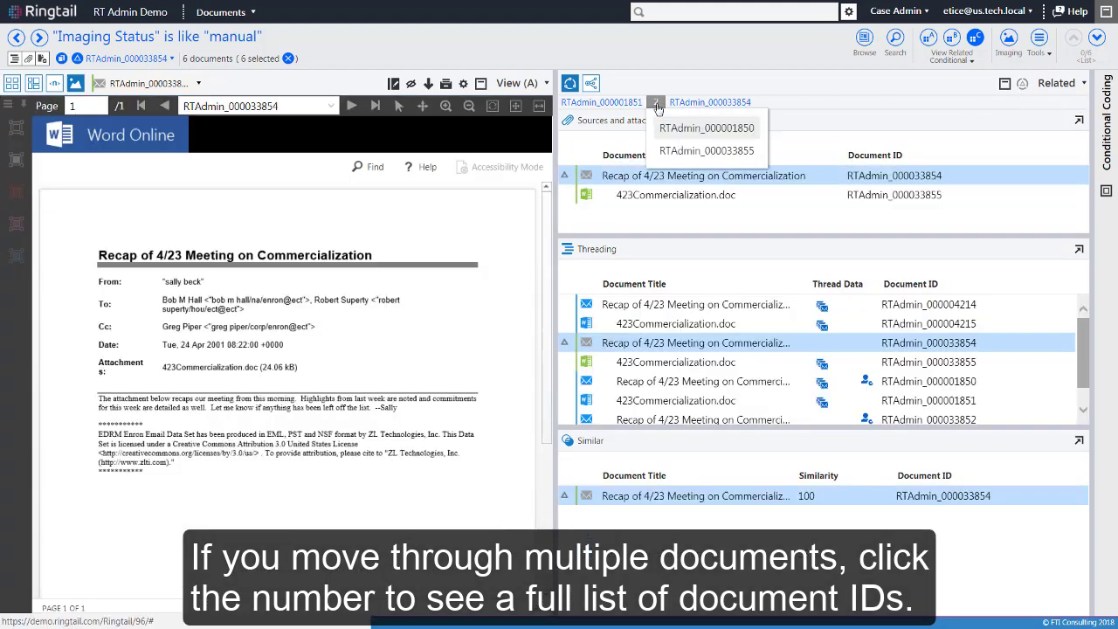
click(624, 105)
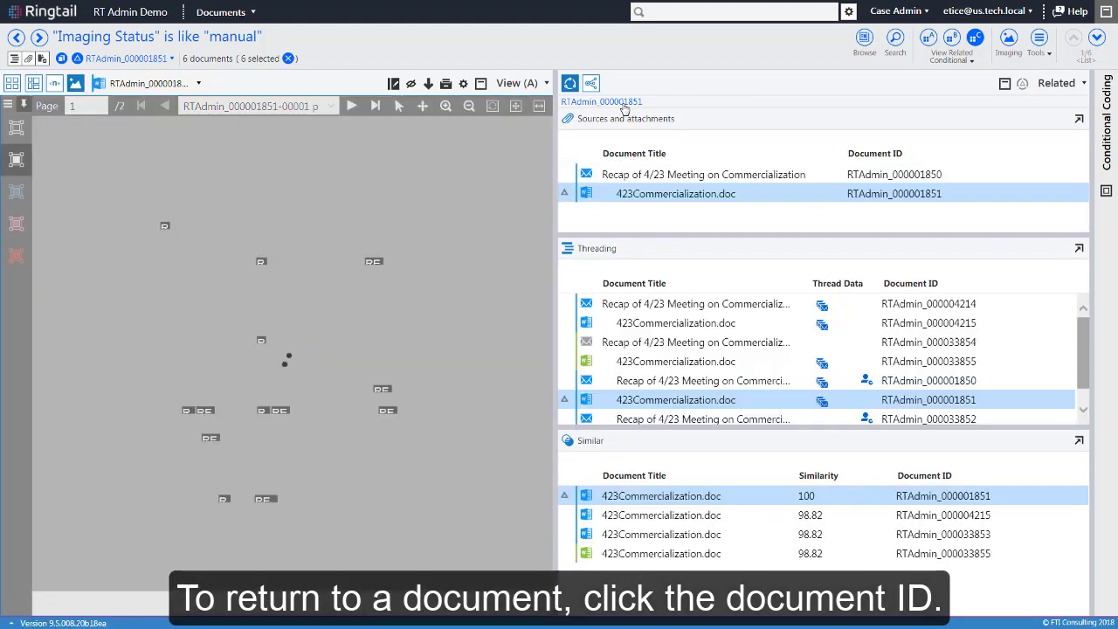
Go through Case Home to My Assignments, then bring up the case areas list.
click(251, 12)
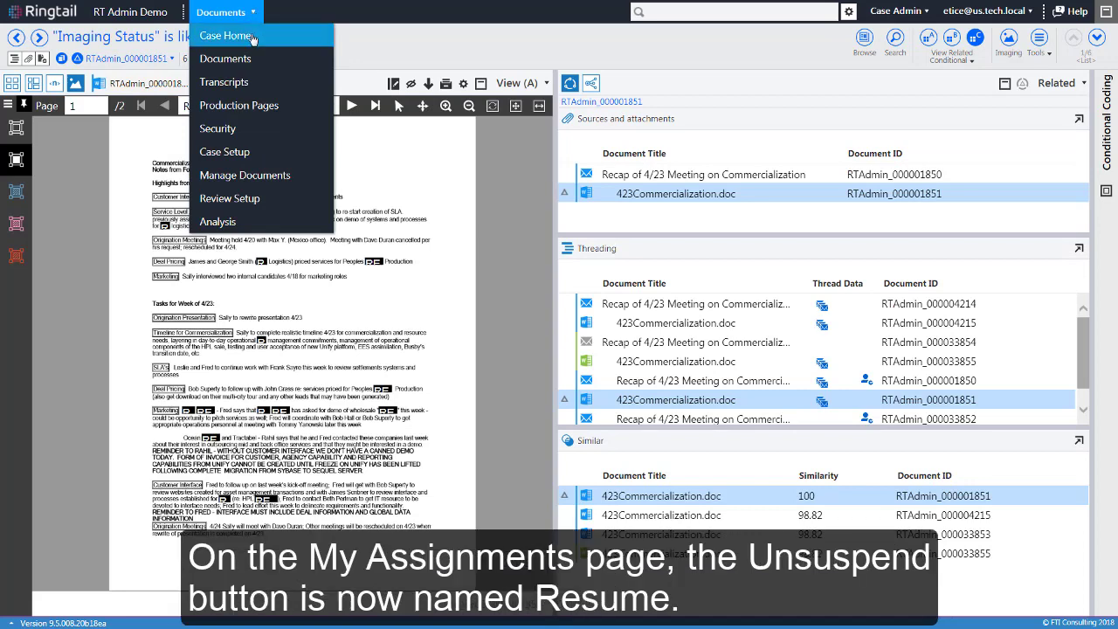
click(252, 37)
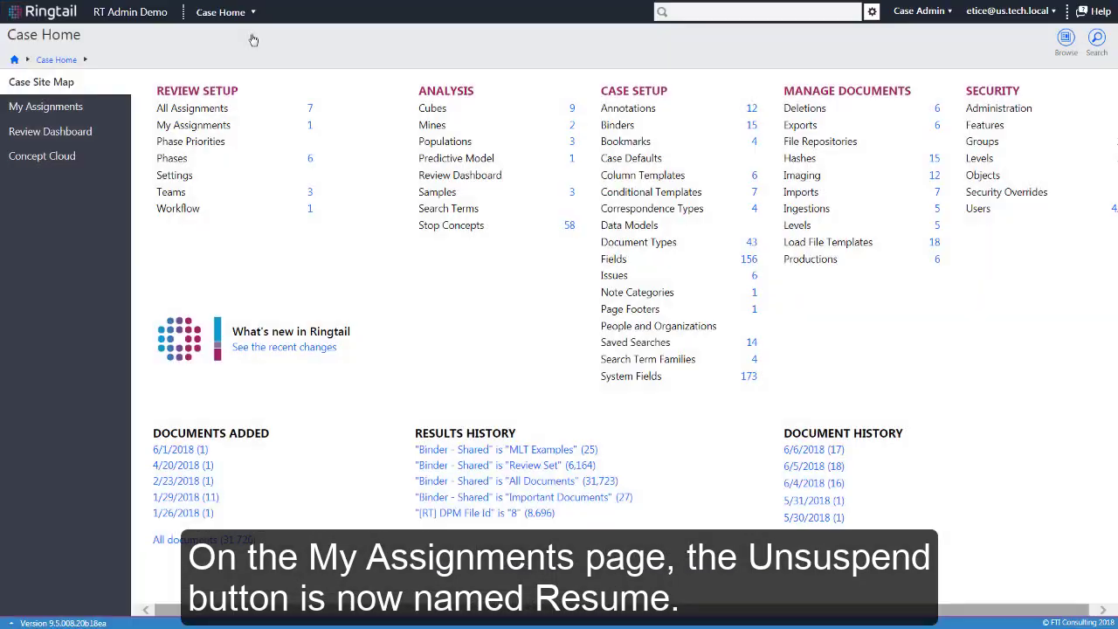
click(227, 126)
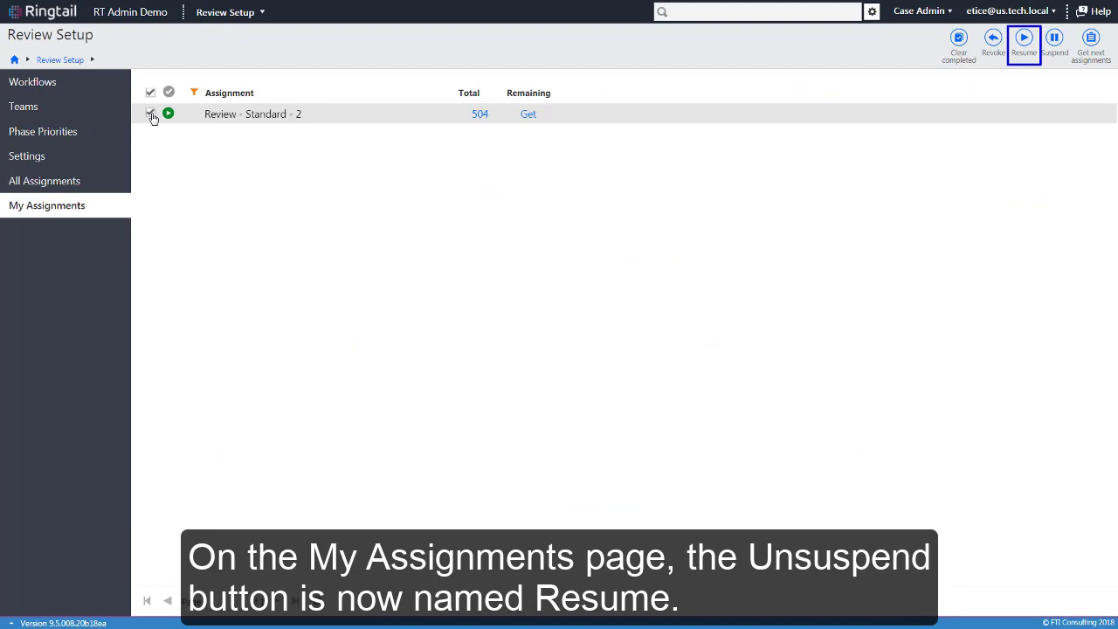
click(231, 11)
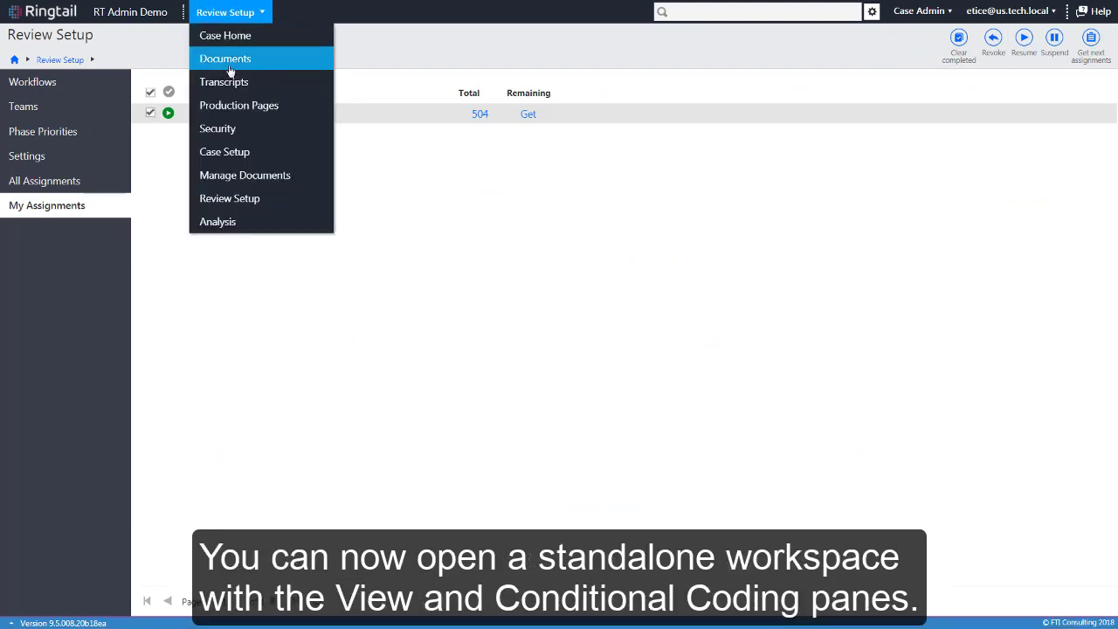
On the Documents list, mark ten documents for manual imaging, then cancel without submitting.
click(229, 63)
click(322, 128)
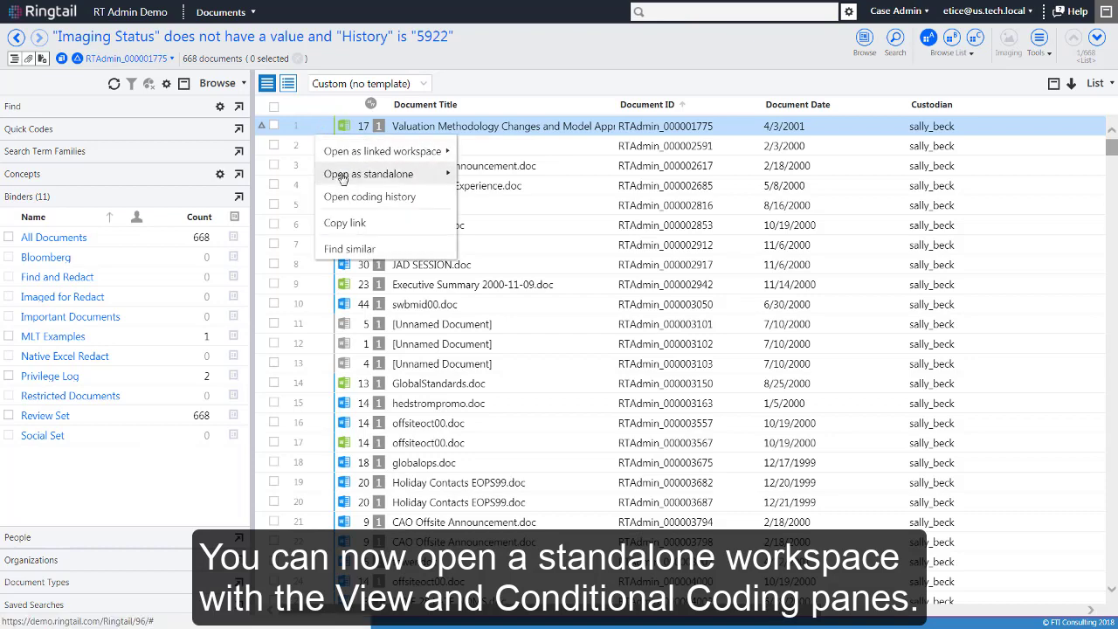
mouse_move(341, 177)
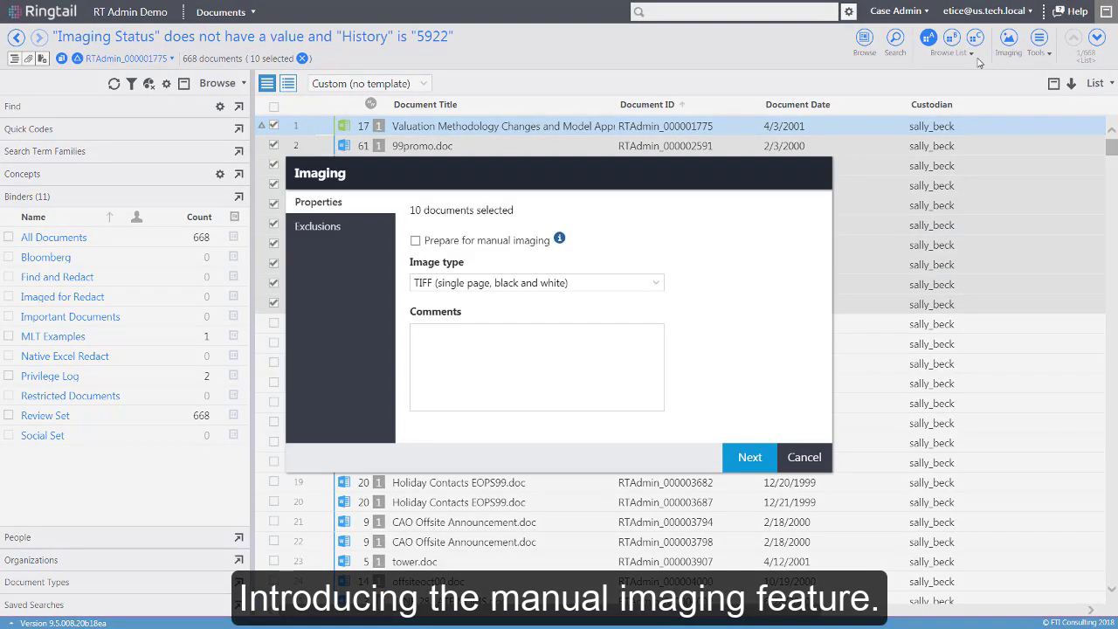
mouse_move(561, 242)
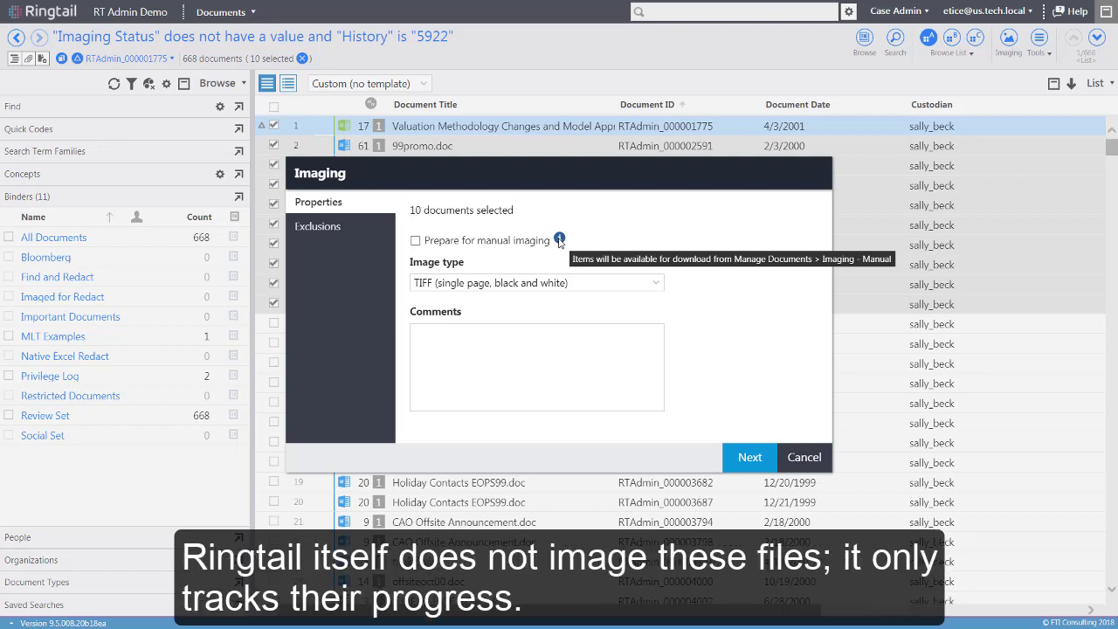
click(415, 242)
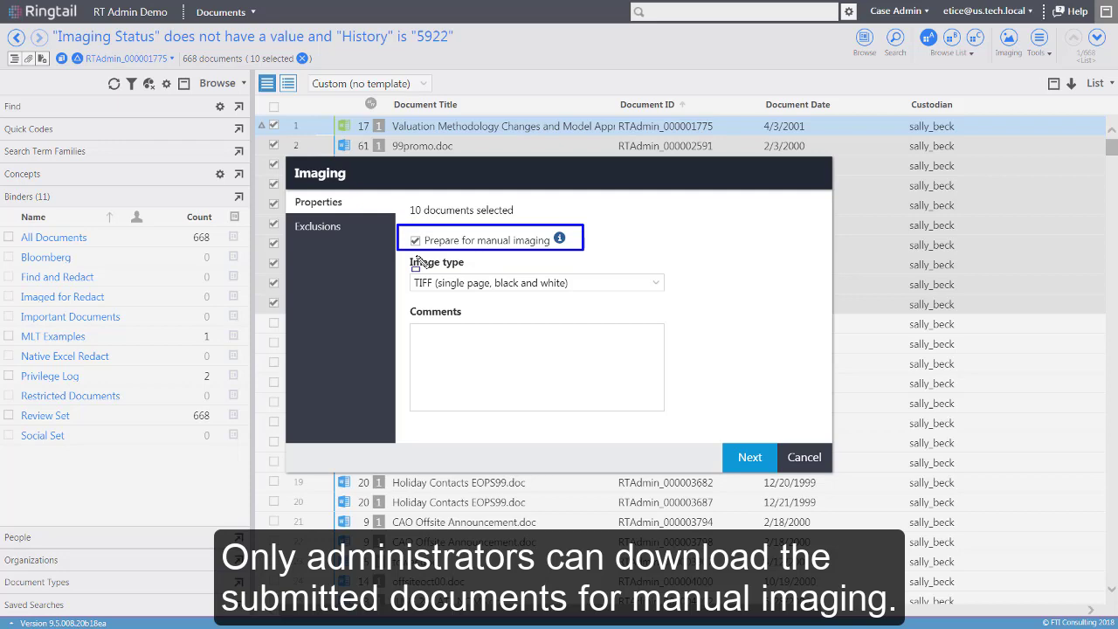
click(804, 457)
View the Security Features page showing Case Admin and User group permissions.
click(221, 13)
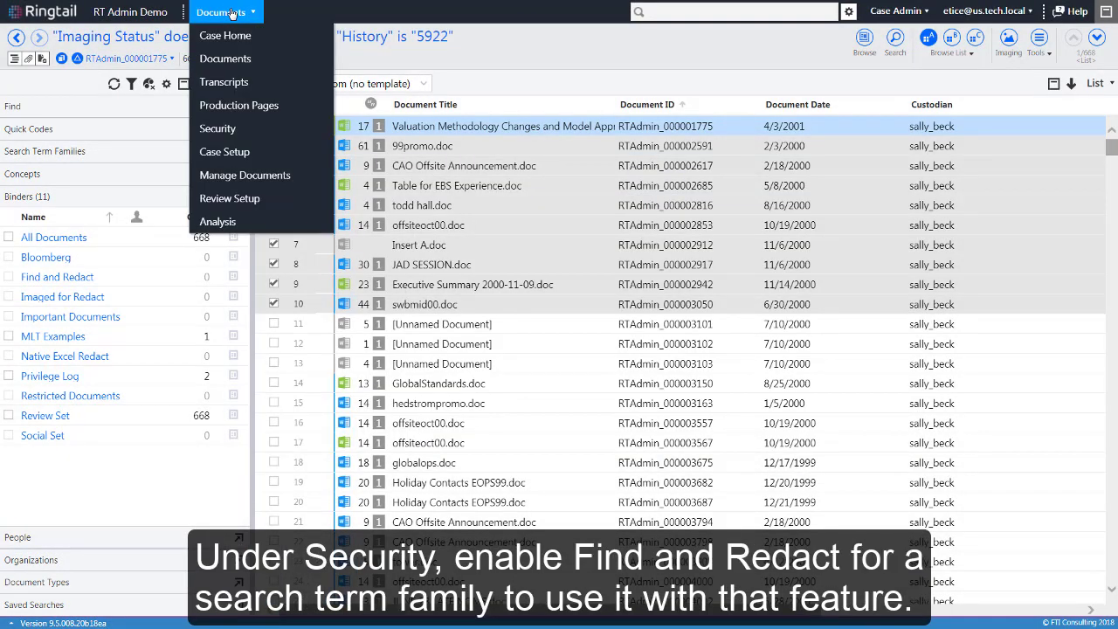
click(261, 138)
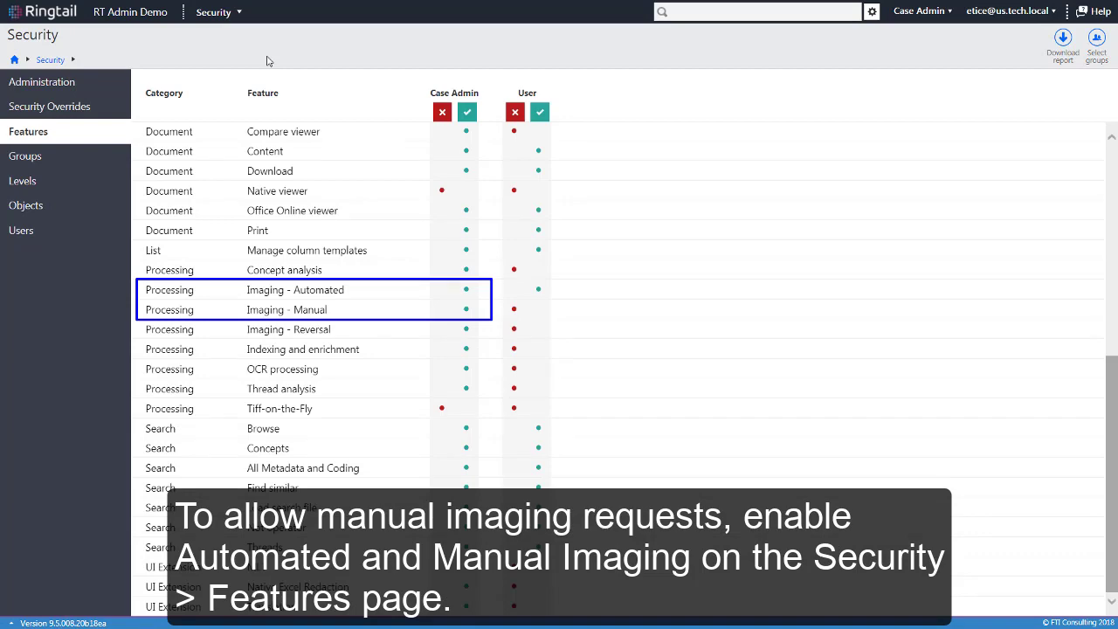
click(236, 16)
Submit the ten documents for manual imaging as single-page black and white TIFF, creating job 13.
click(229, 60)
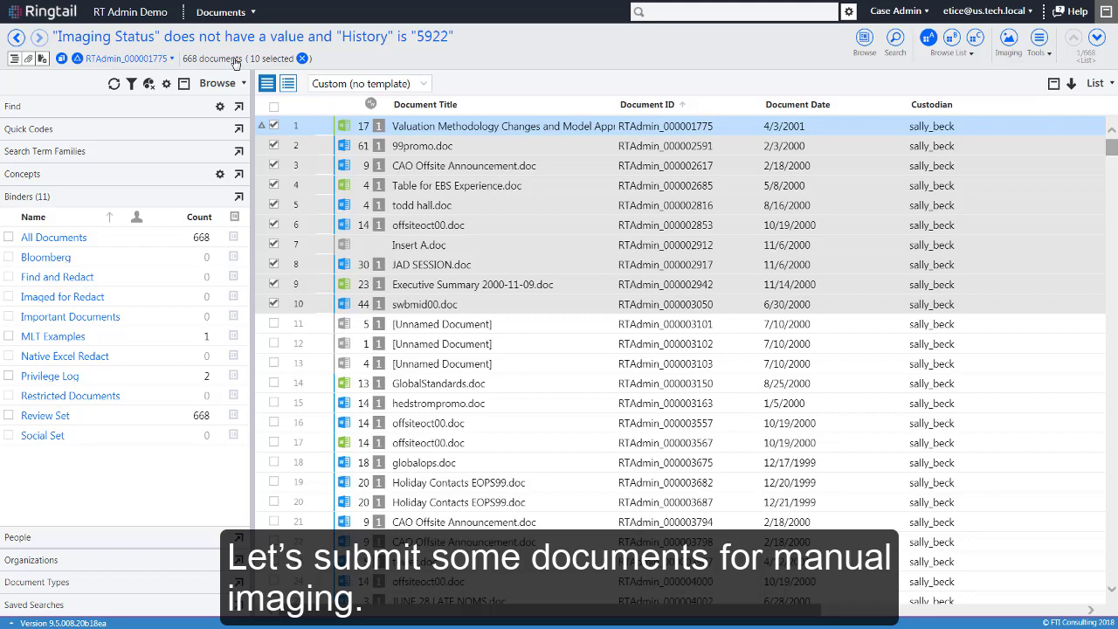
click(1017, 55)
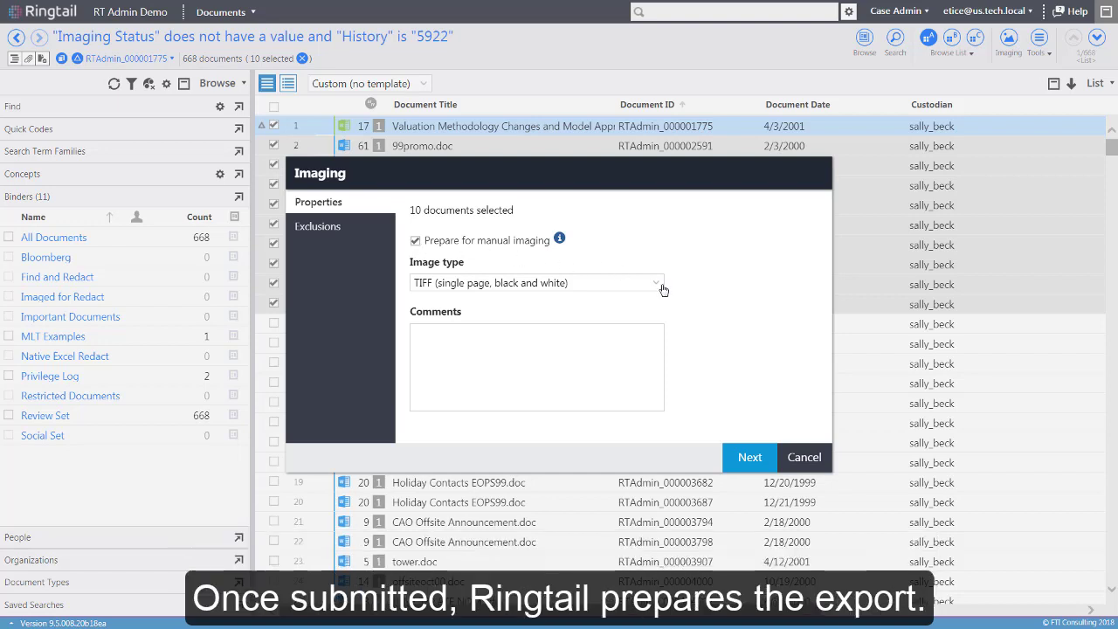
click(745, 460)
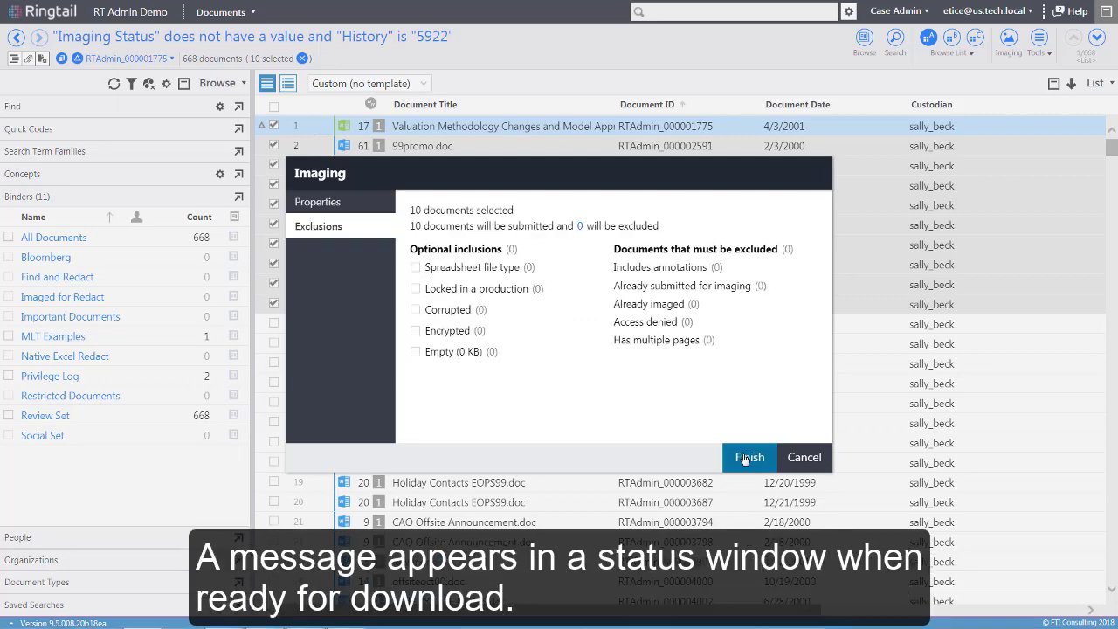
click(744, 458)
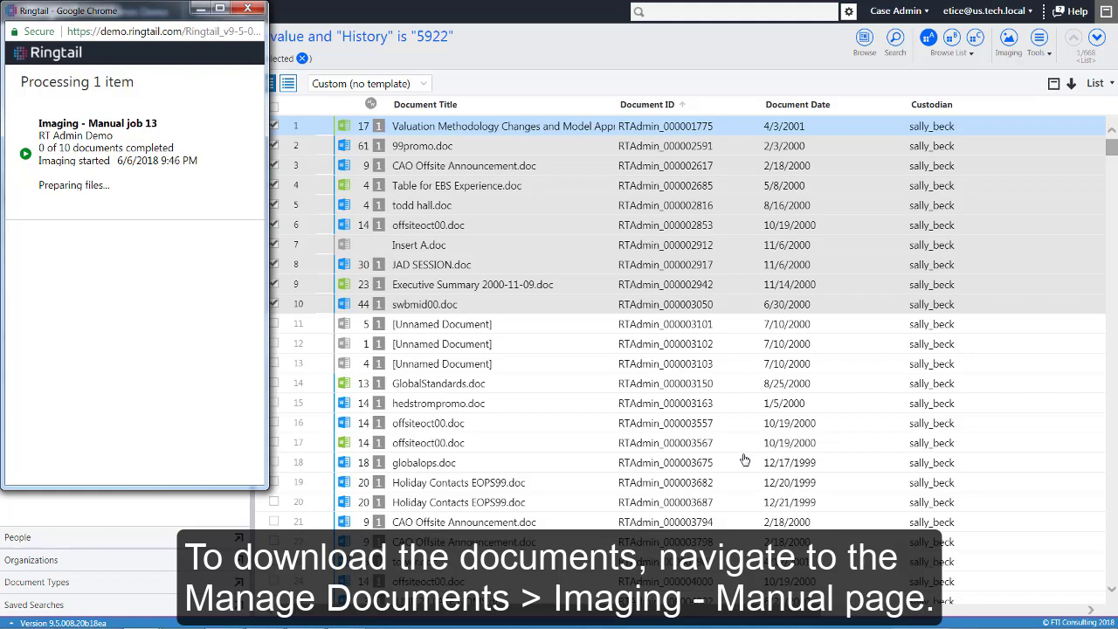
click(252, 13)
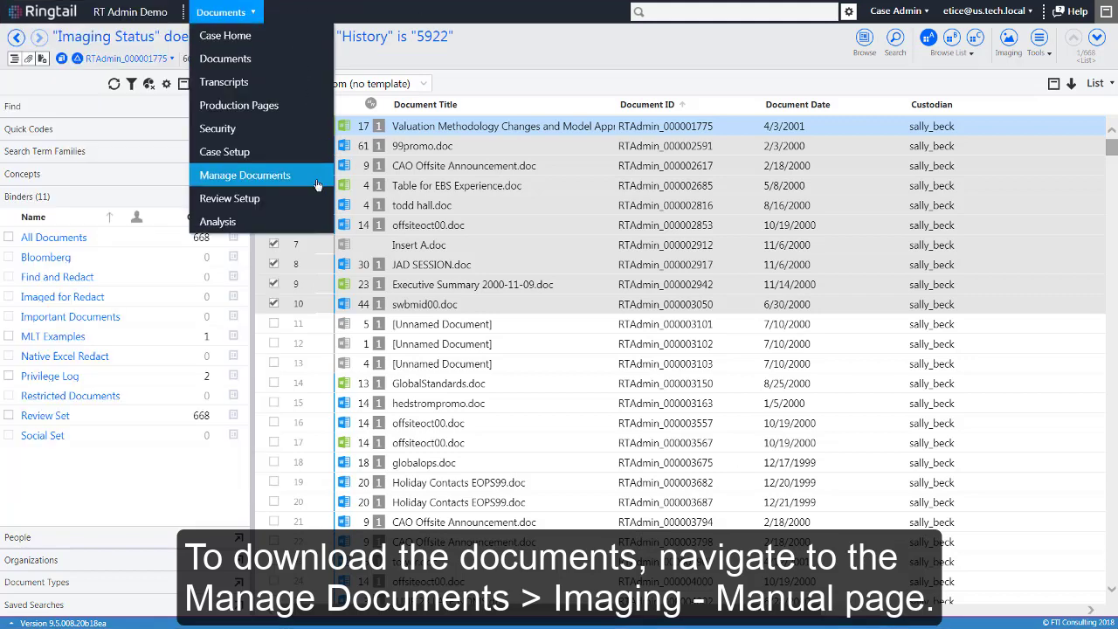
Select job 13 under Imaging - Manual and download its image files as a zip.
click(316, 182)
click(101, 206)
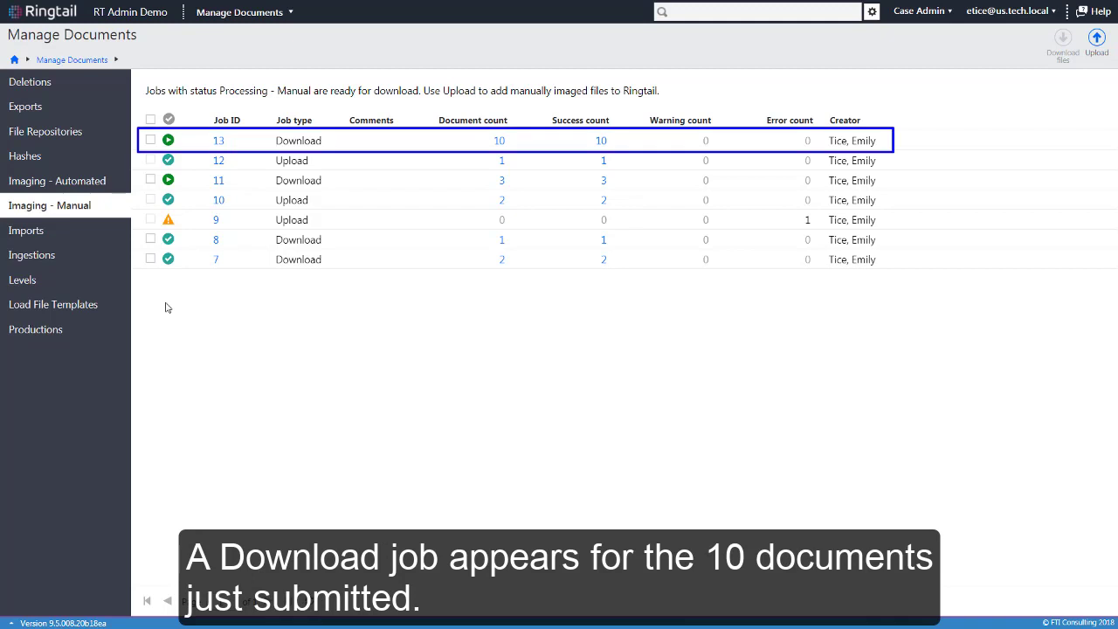
click(150, 141)
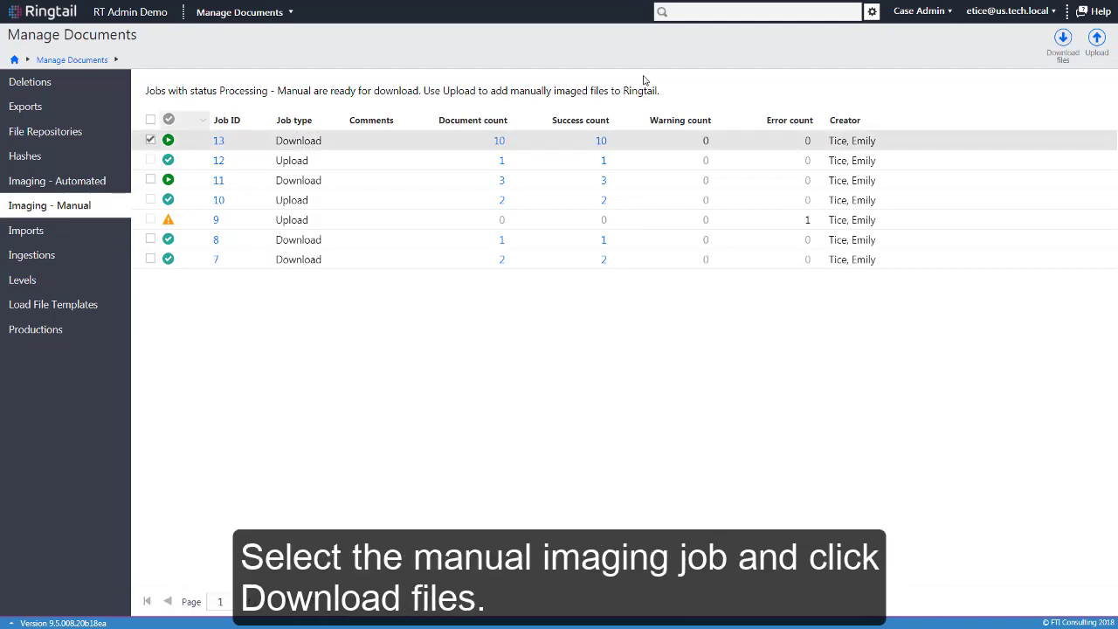
click(1066, 58)
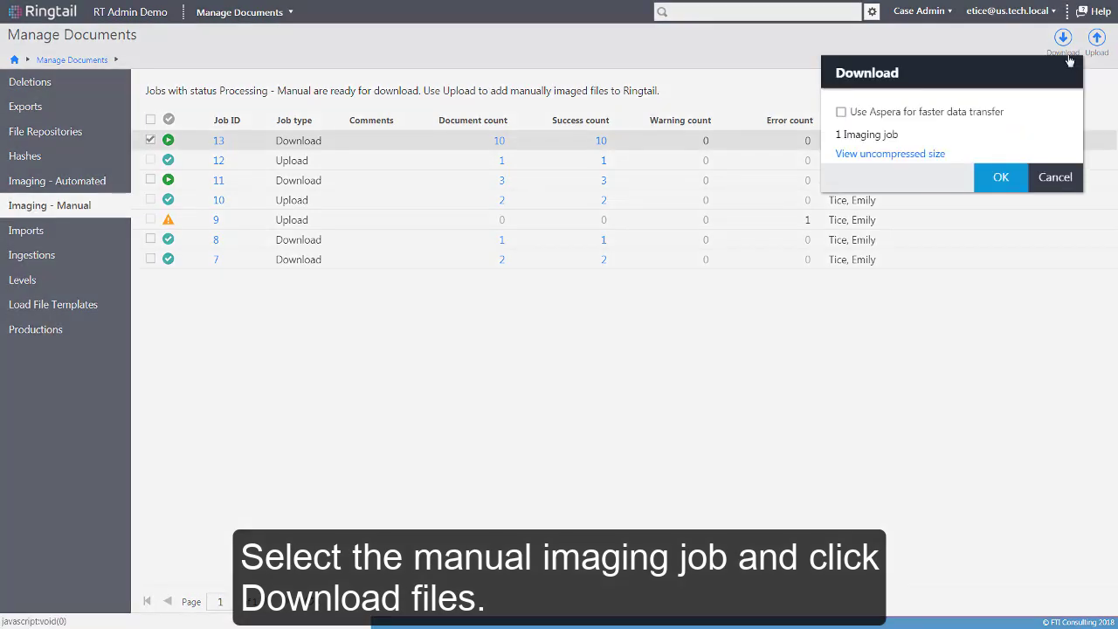
click(1016, 190)
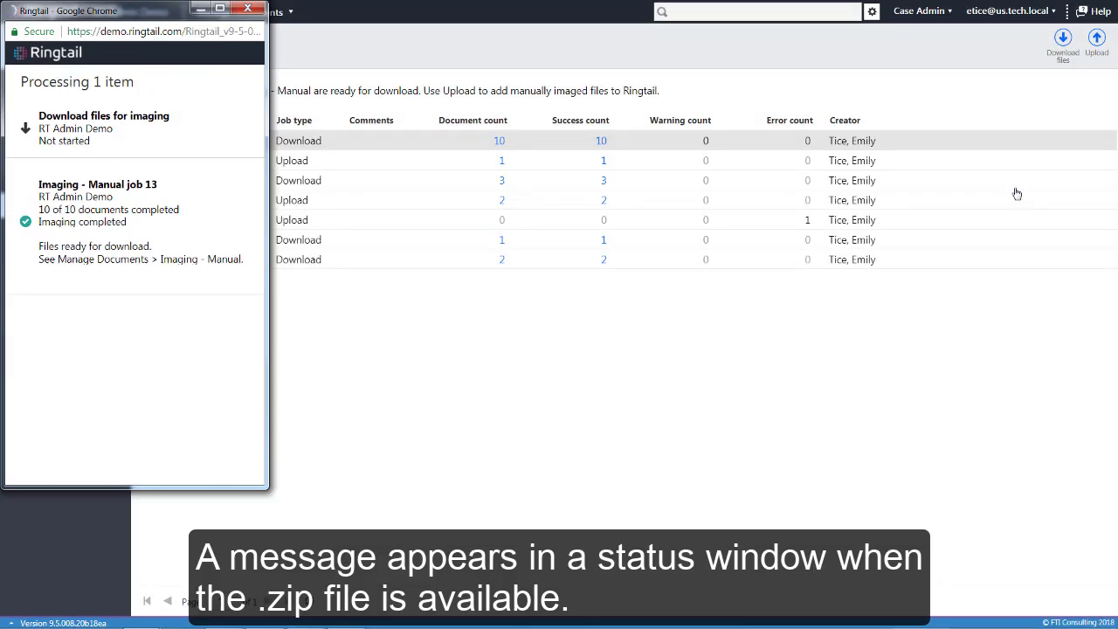
click(1017, 193)
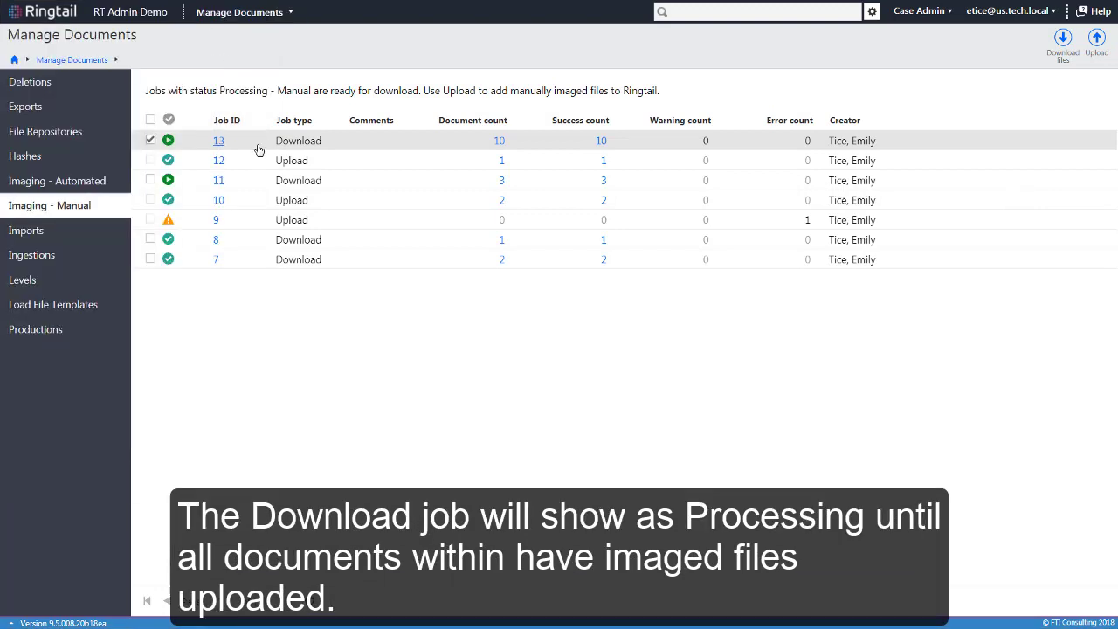
mouse_move(170, 146)
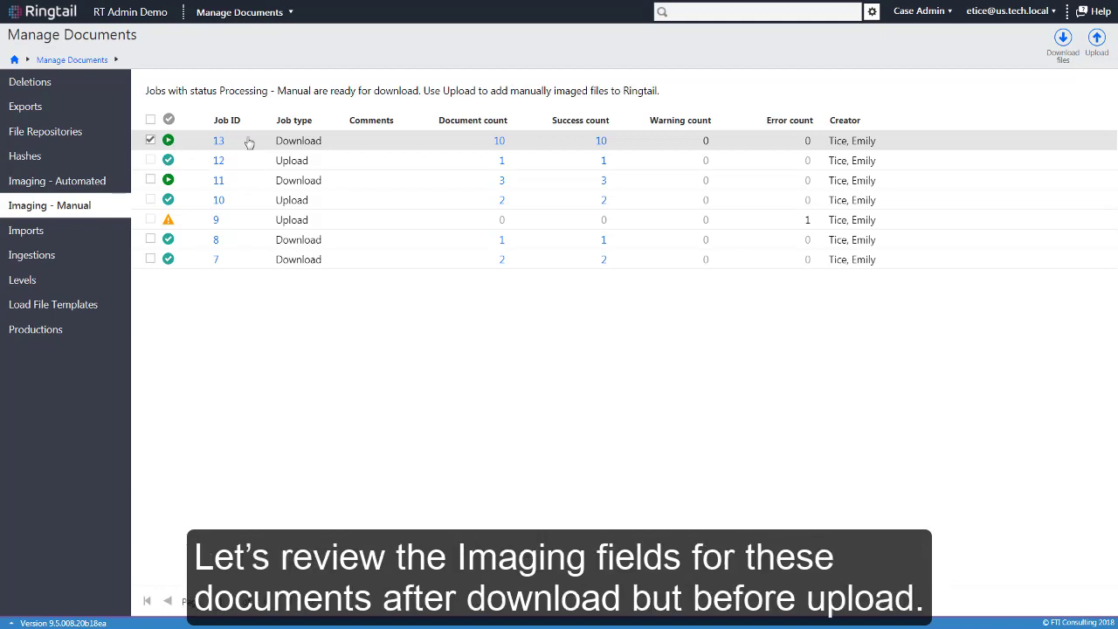
Open job 13's ten documents to see Imaging Status Processing - Manual.
click(500, 143)
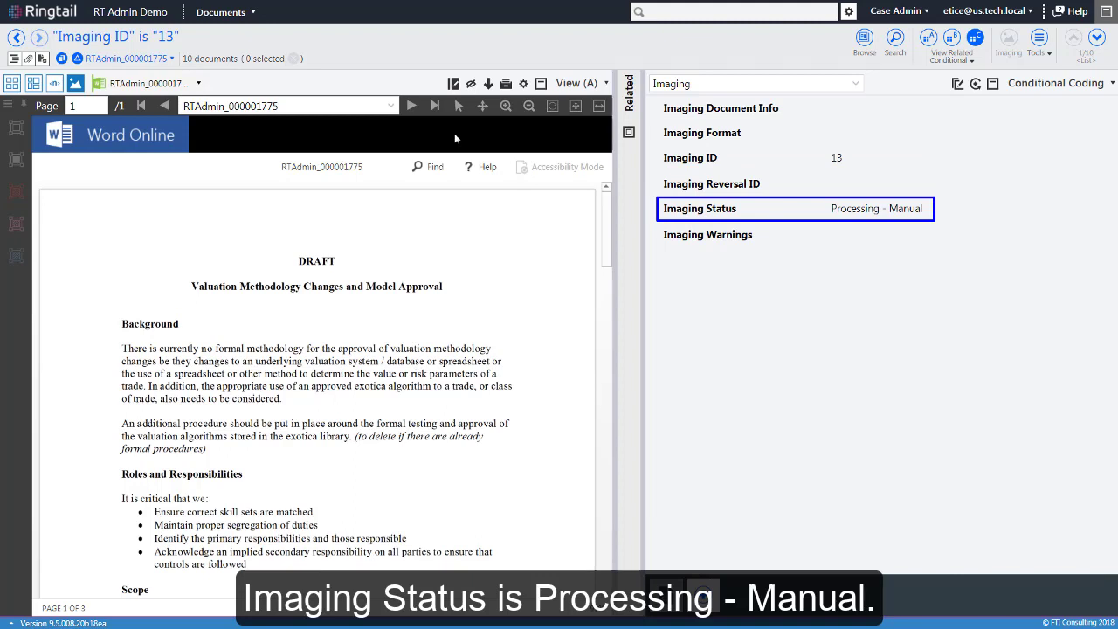
Upload the local archive 13_imaged_outside_RT.zip as a manual imaging upload from Imaging - Manual.
click(245, 21)
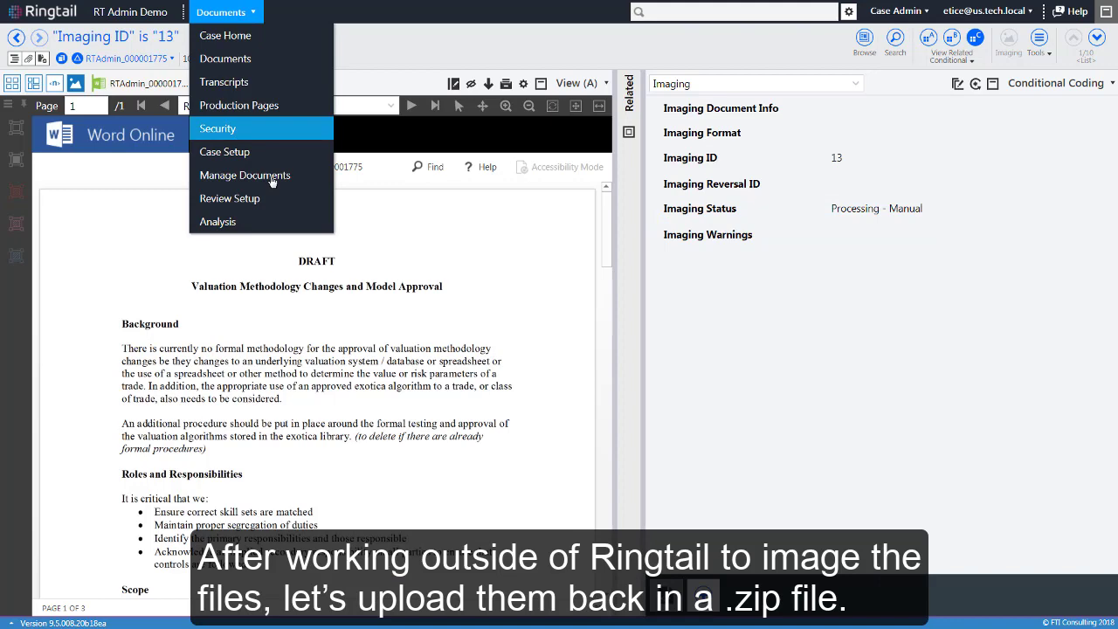
click(245, 176)
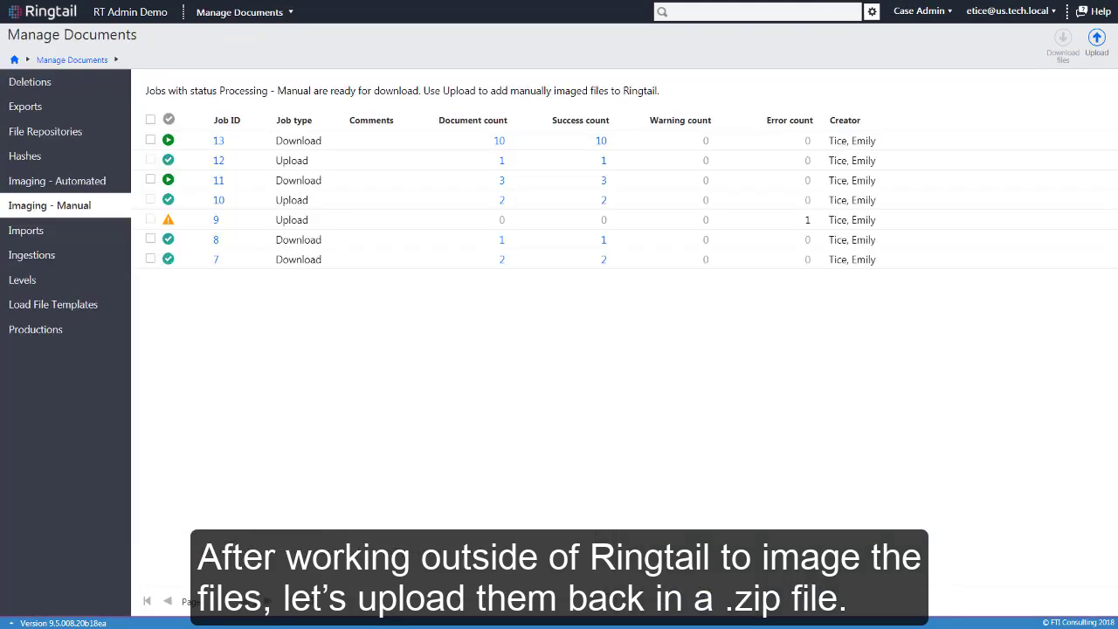
click(1096, 41)
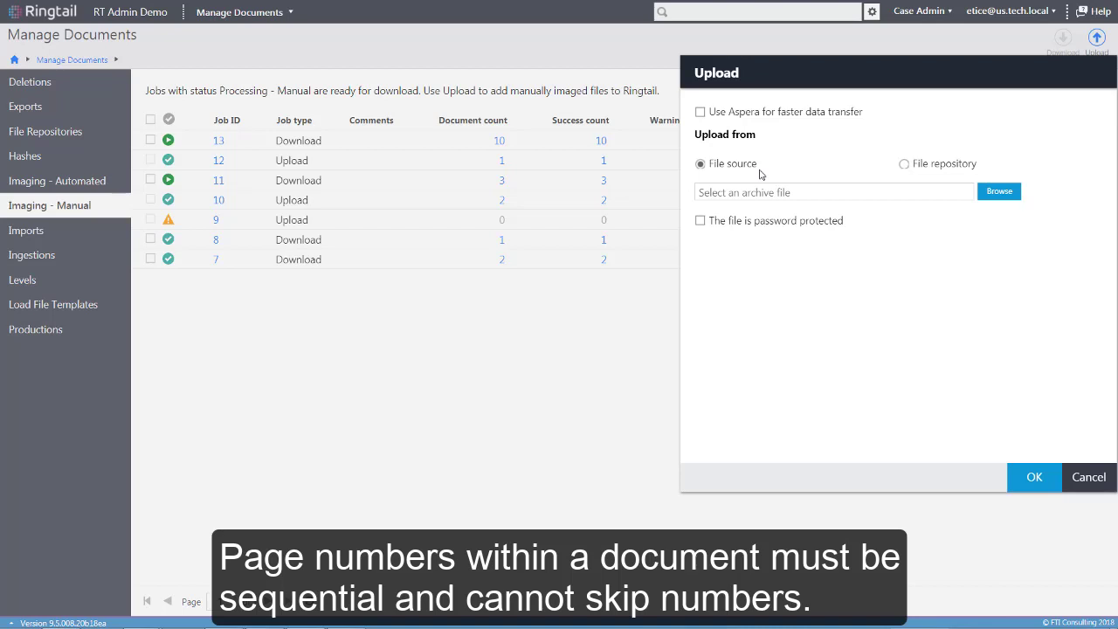
click(906, 164)
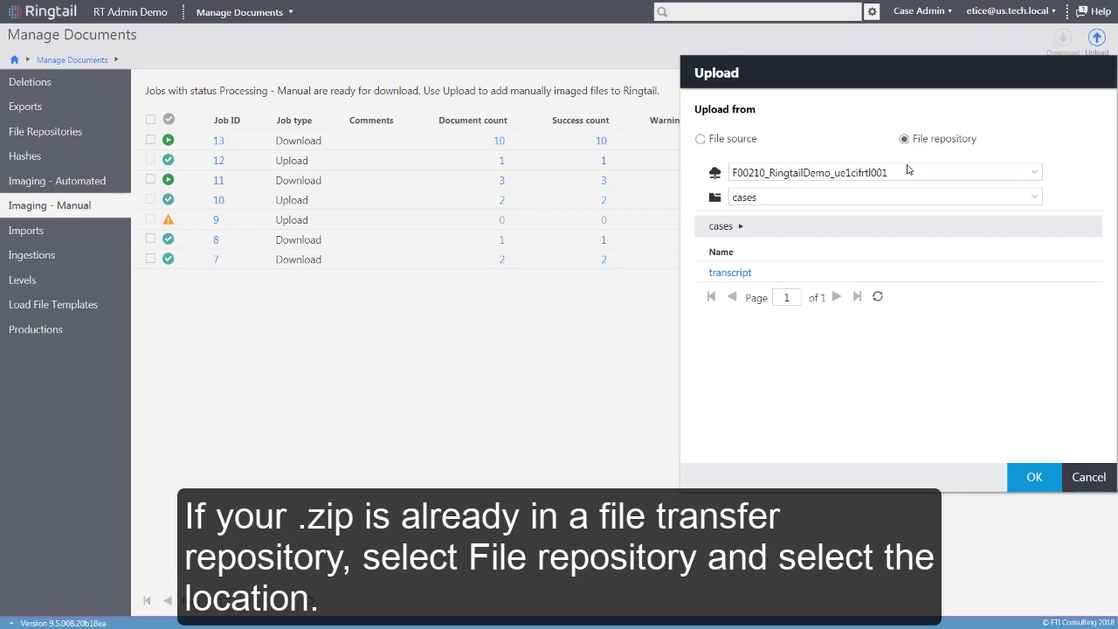
click(1036, 198)
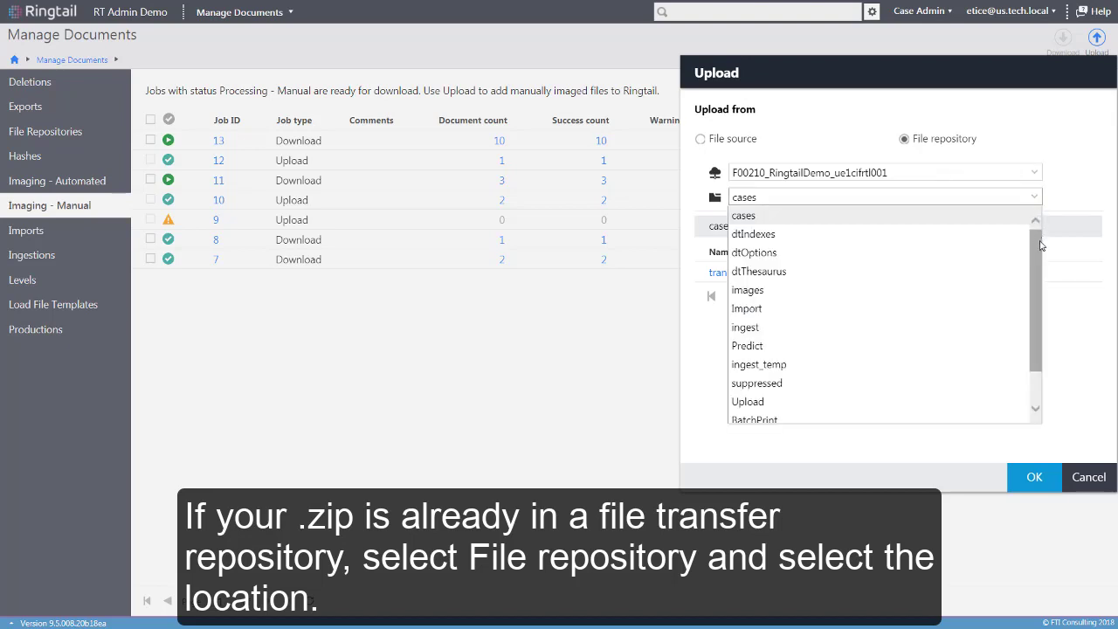
scroll(1040, 253, down, 2)
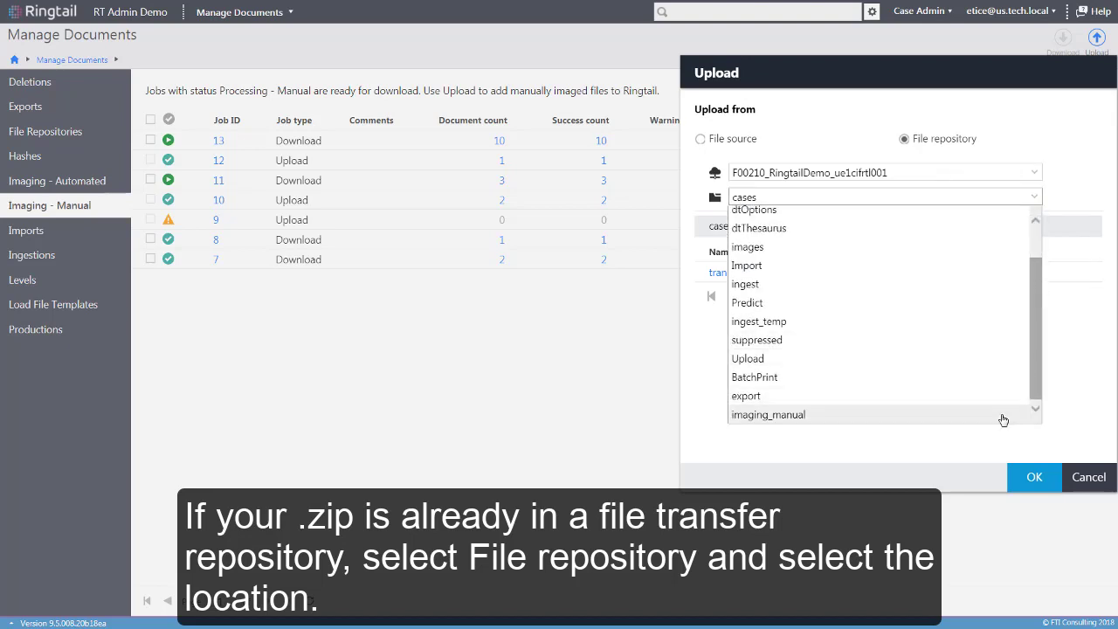
click(701, 140)
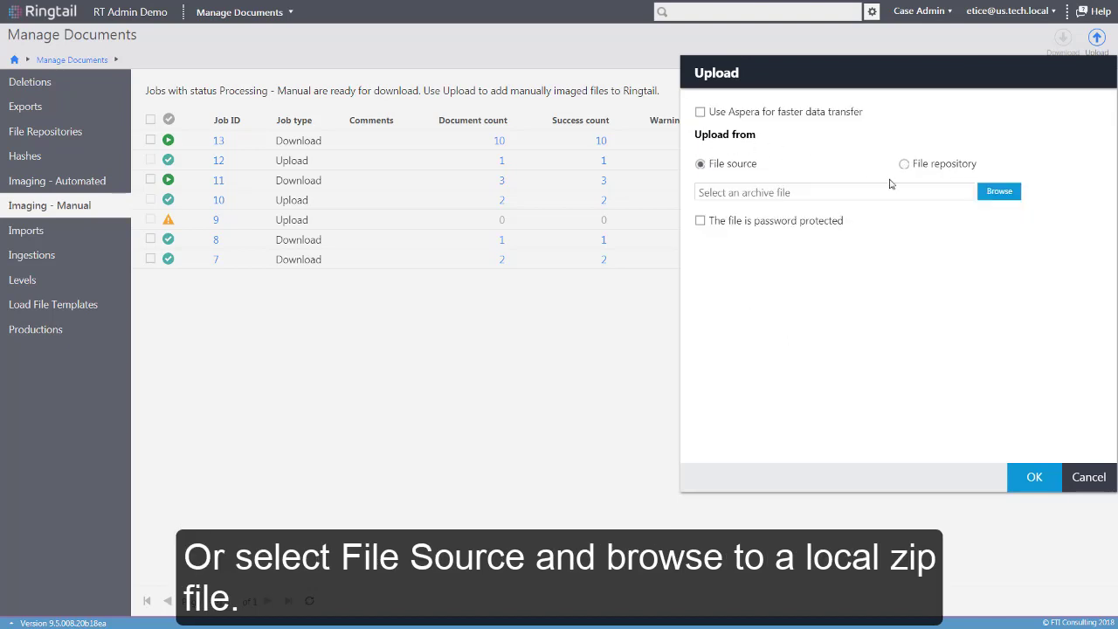
click(998, 194)
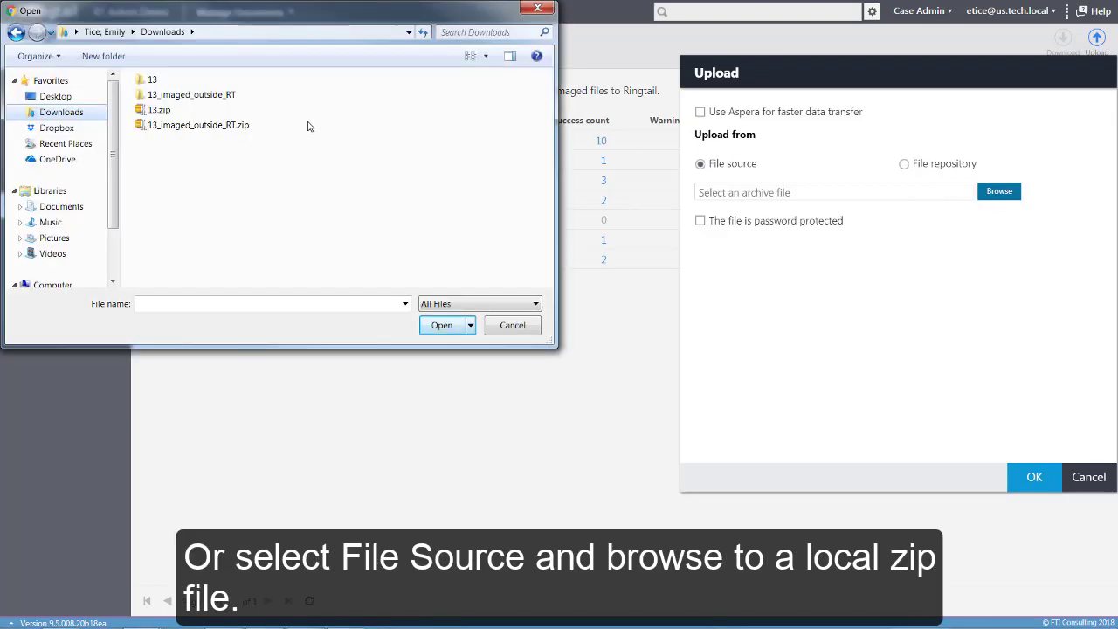
click(241, 128)
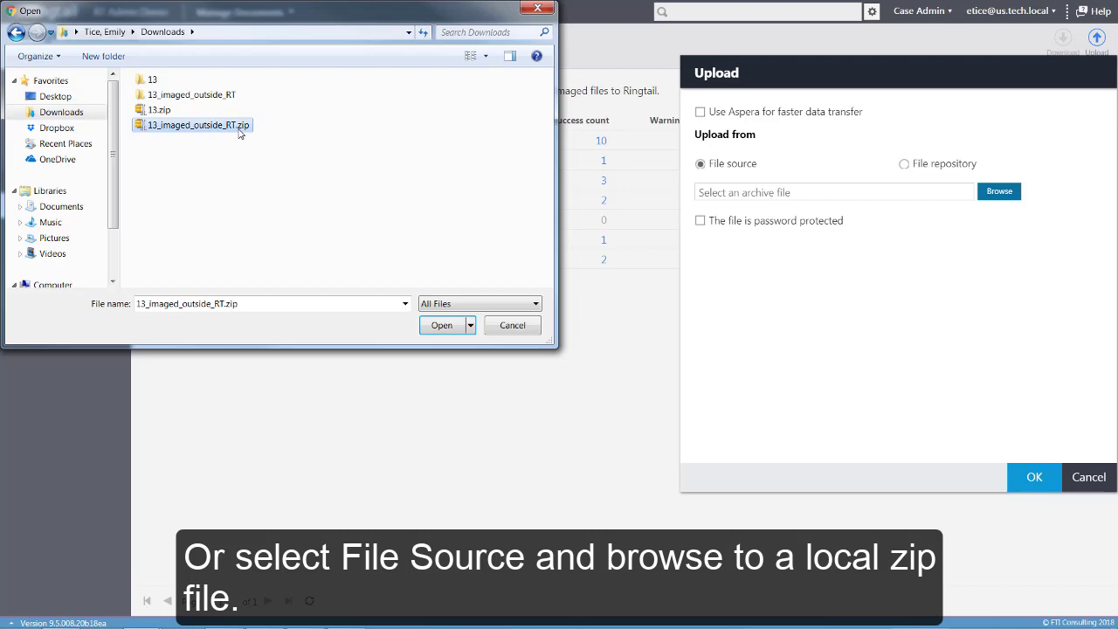
click(455, 320)
click(1035, 478)
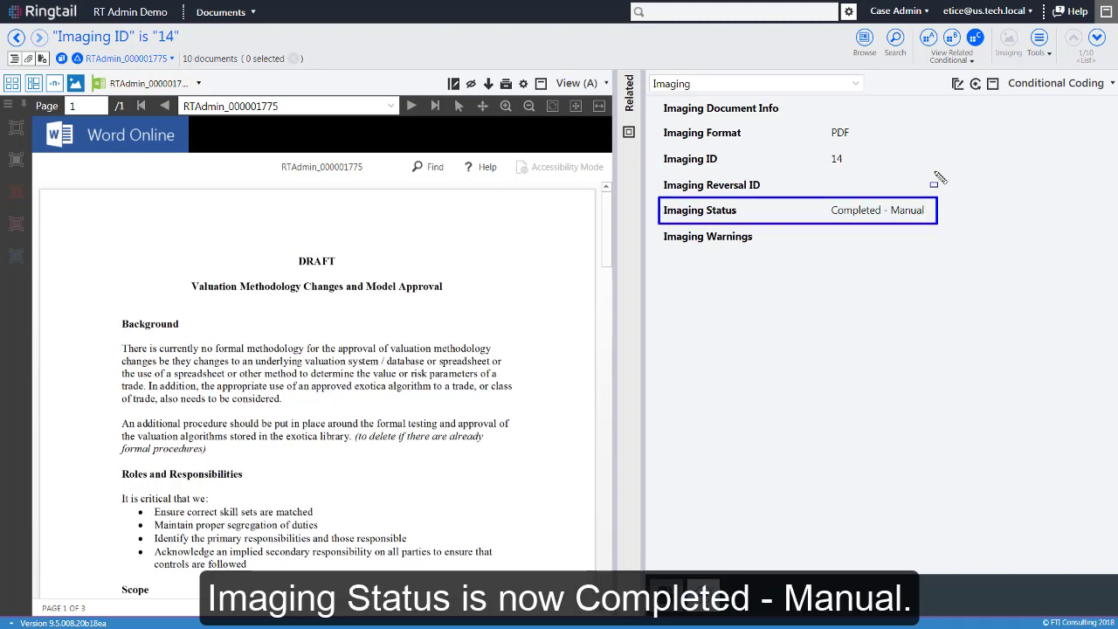
Check the Imaging - Manual export destination in the Imaging - Automated settings, closing them unchanged.
click(221, 12)
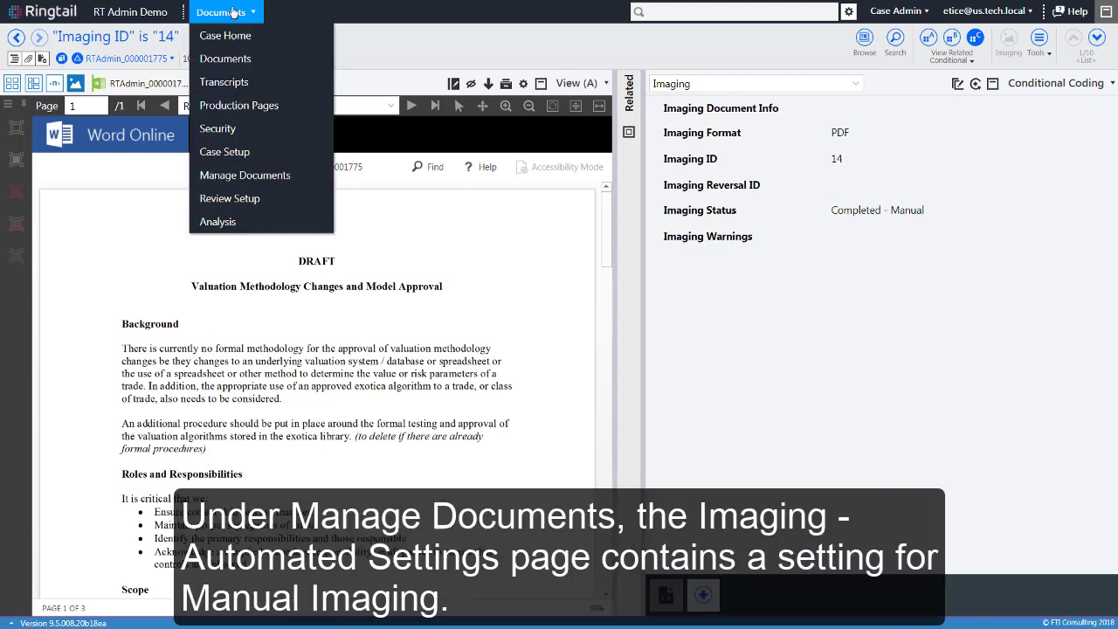
click(302, 175)
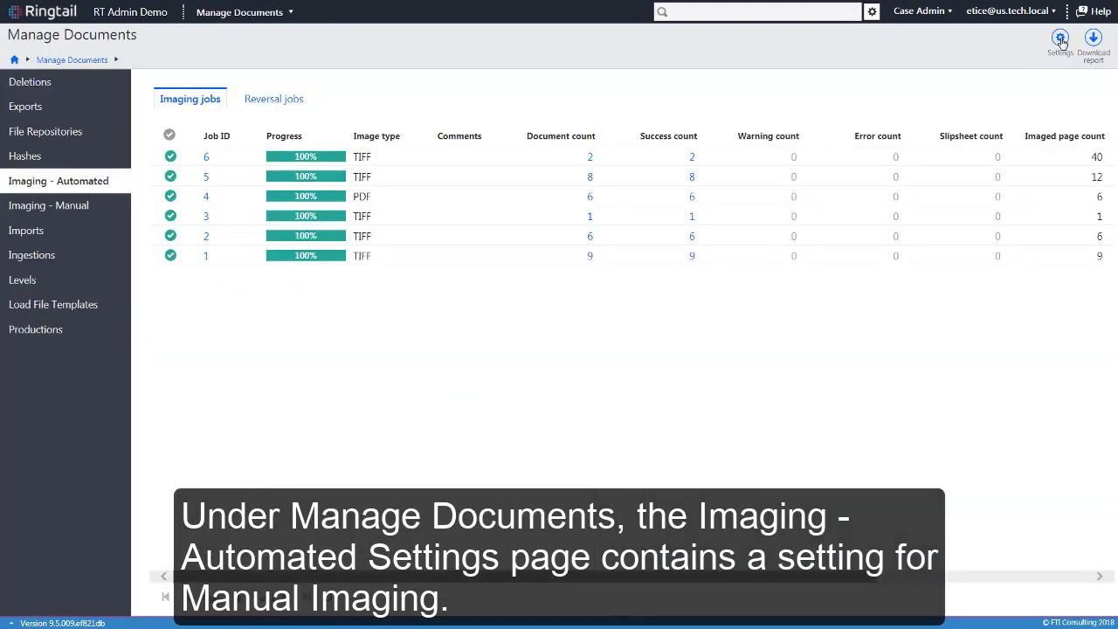
click(1060, 39)
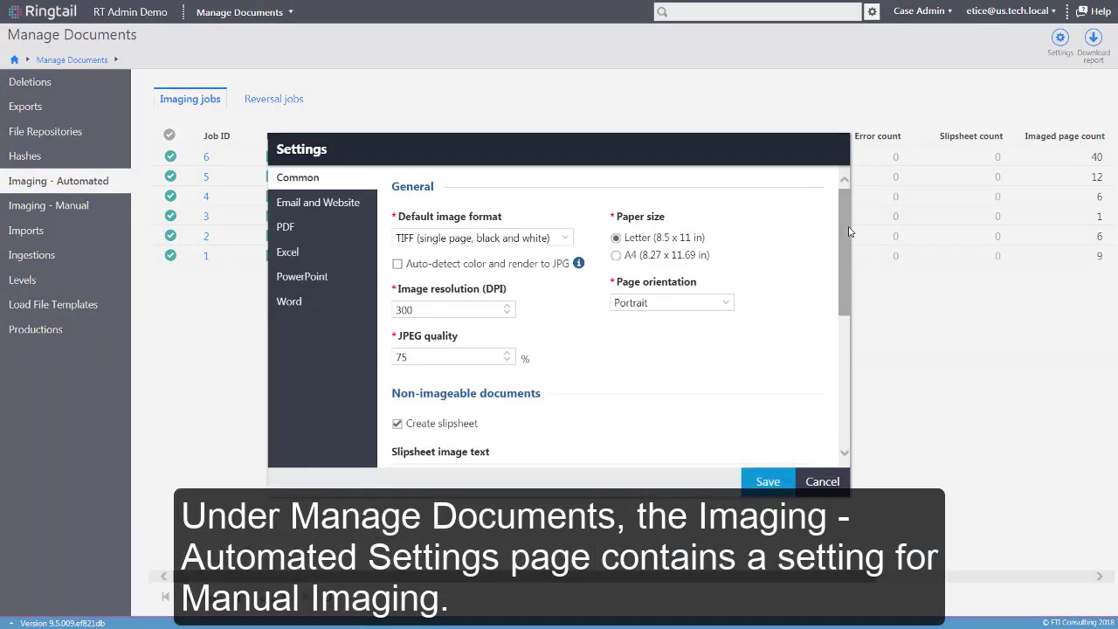
scroll(844, 266, down, 5)
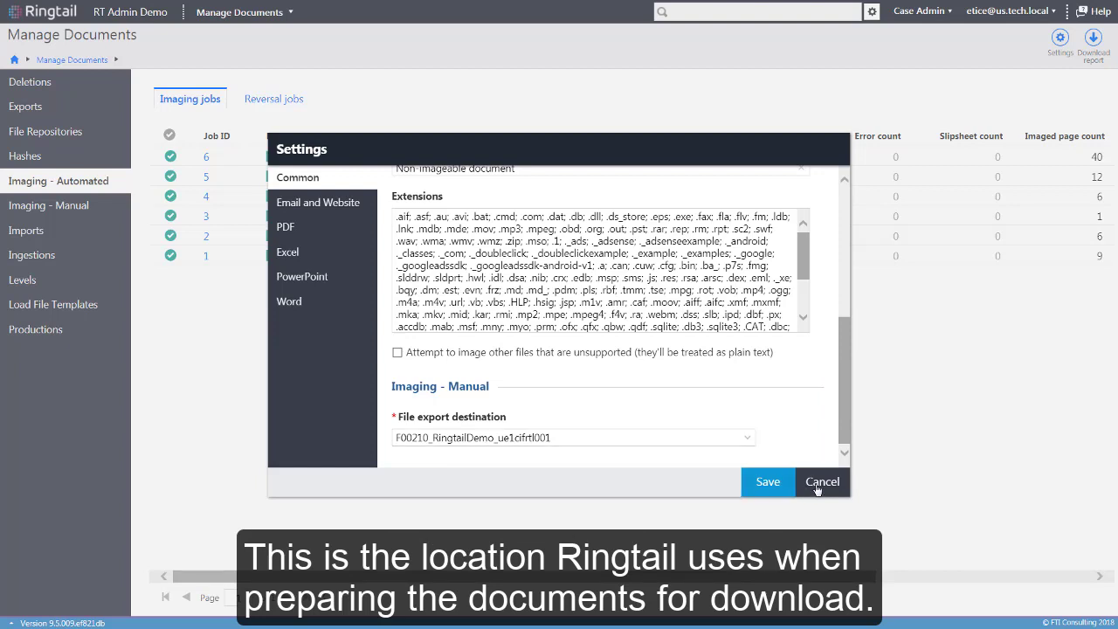
click(821, 484)
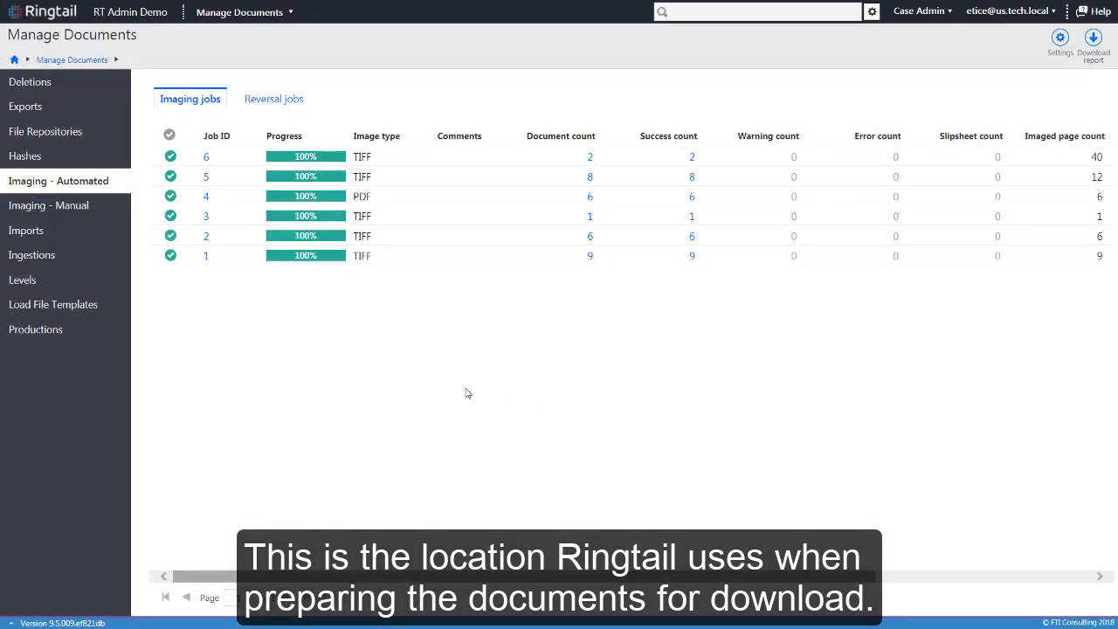
View the Ingestions upload default 'Create a new folder structure', then return to the Documents menu.
click(72, 256)
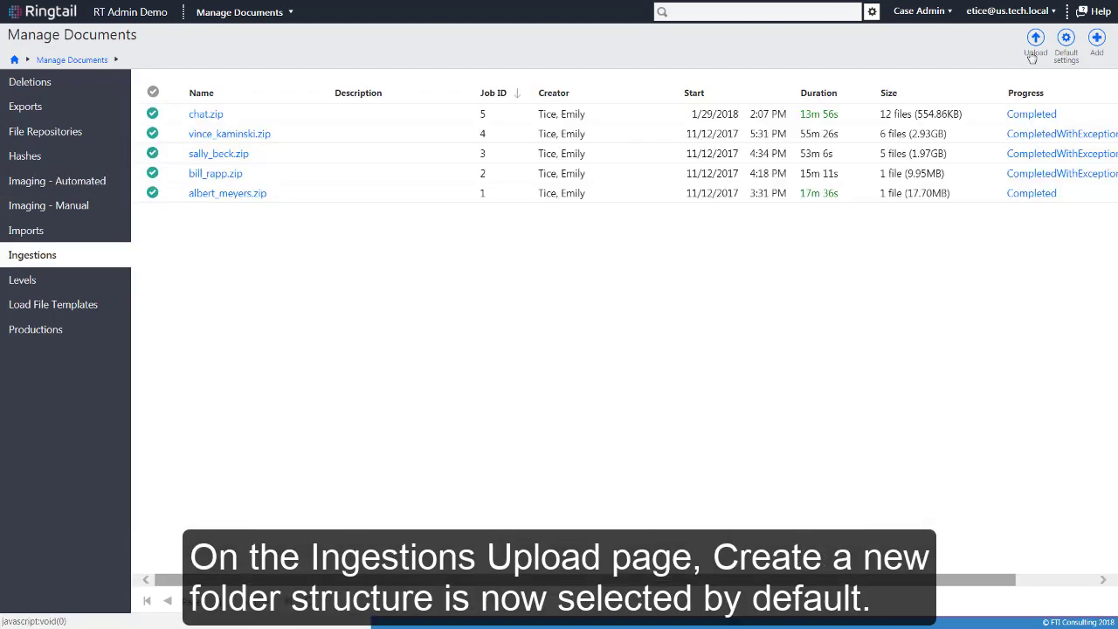
click(1033, 48)
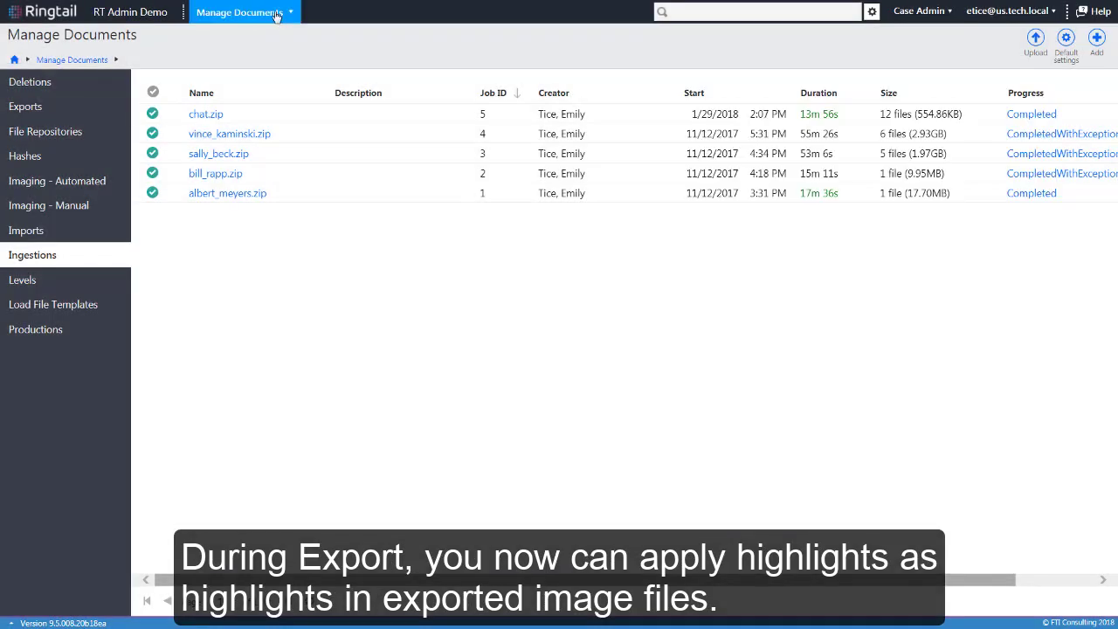
click(273, 14)
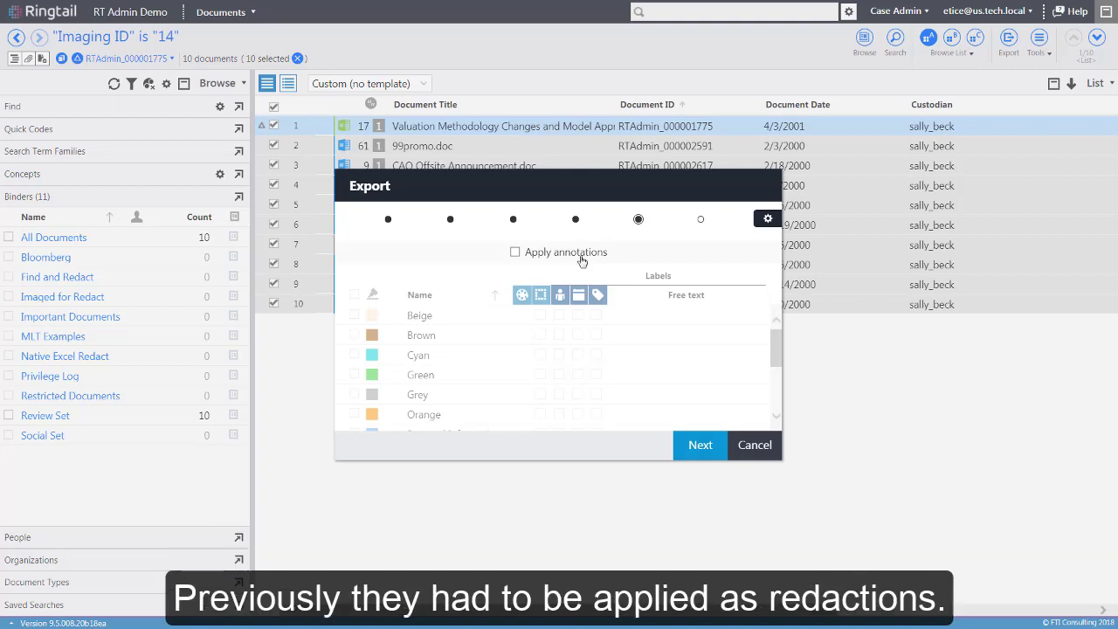
Turn on Apply annotations and include Brown, set to inherit its original colour.
click(582, 261)
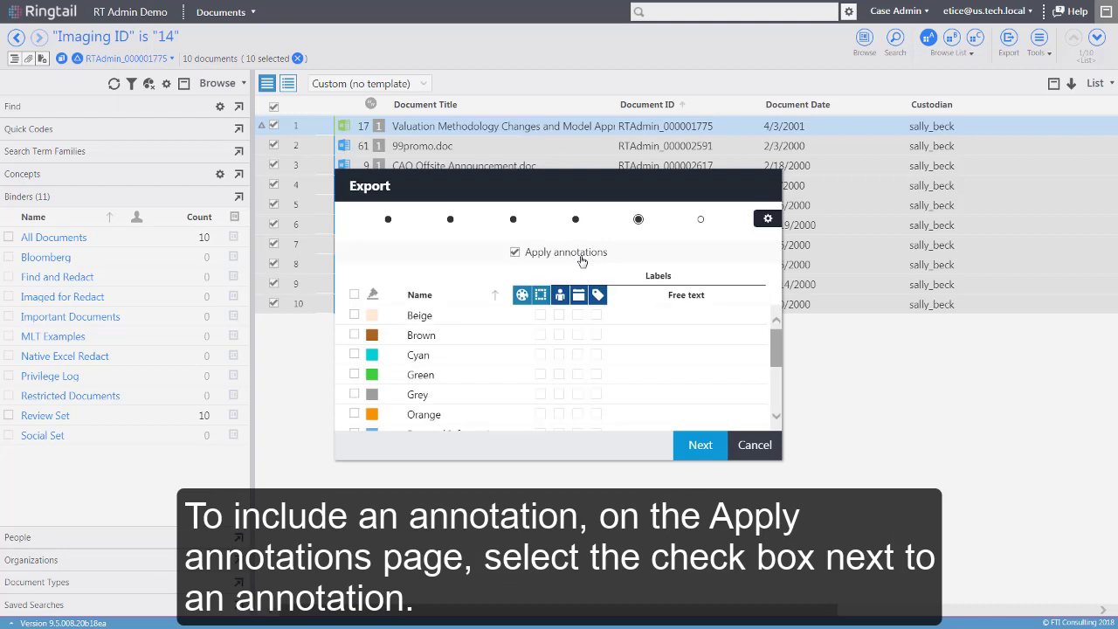
click(354, 336)
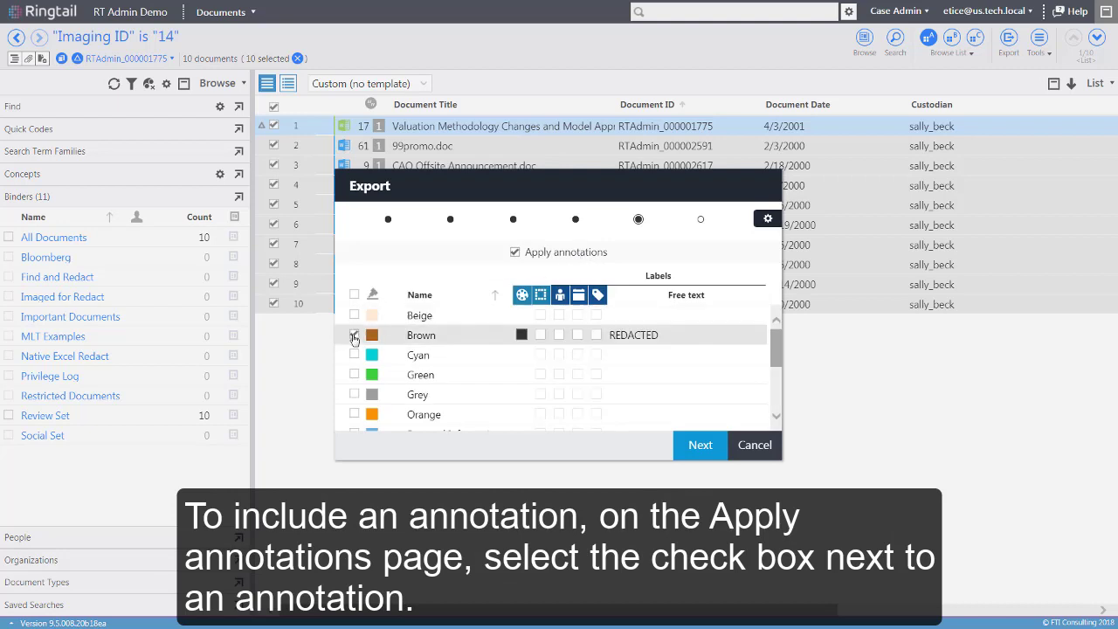
click(522, 336)
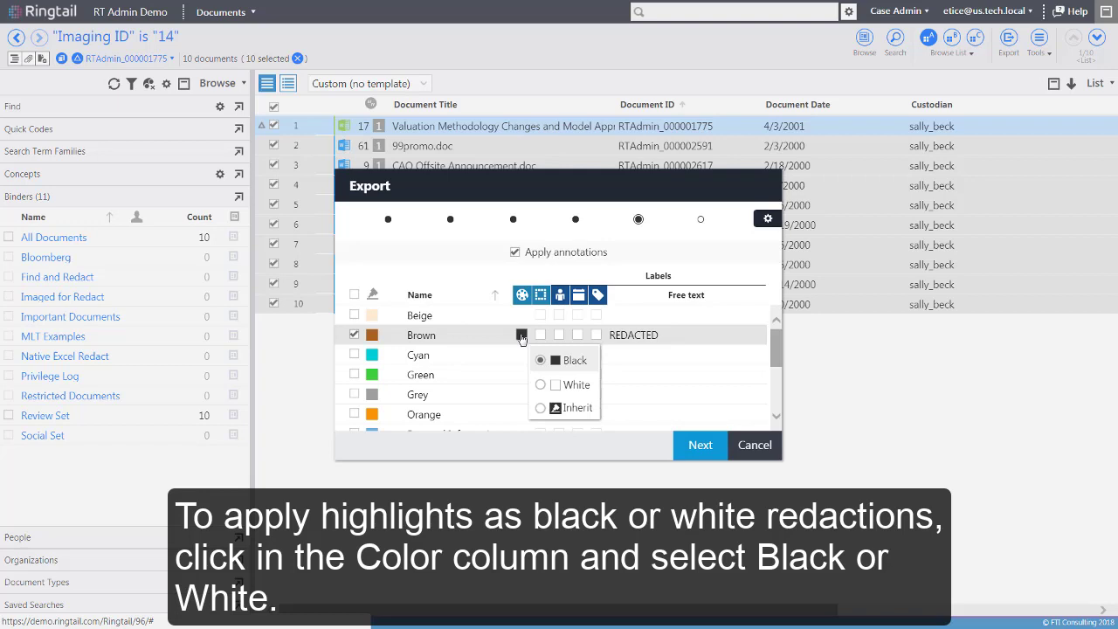
click(541, 408)
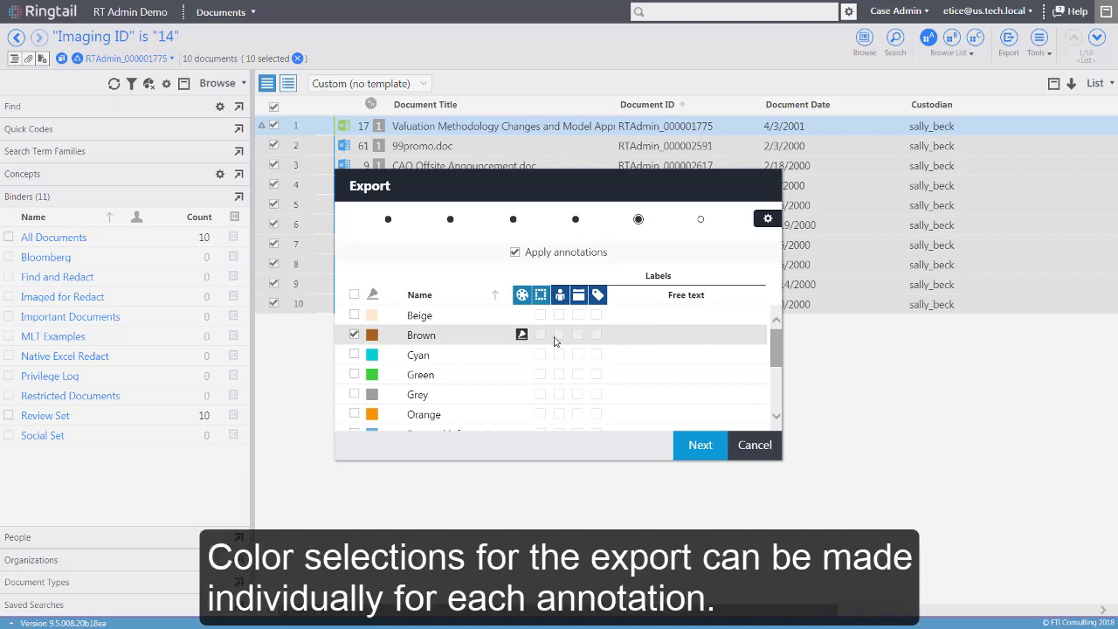
Add Cyan as a black redaction and Green as a white redaction, then cancel the export.
click(355, 354)
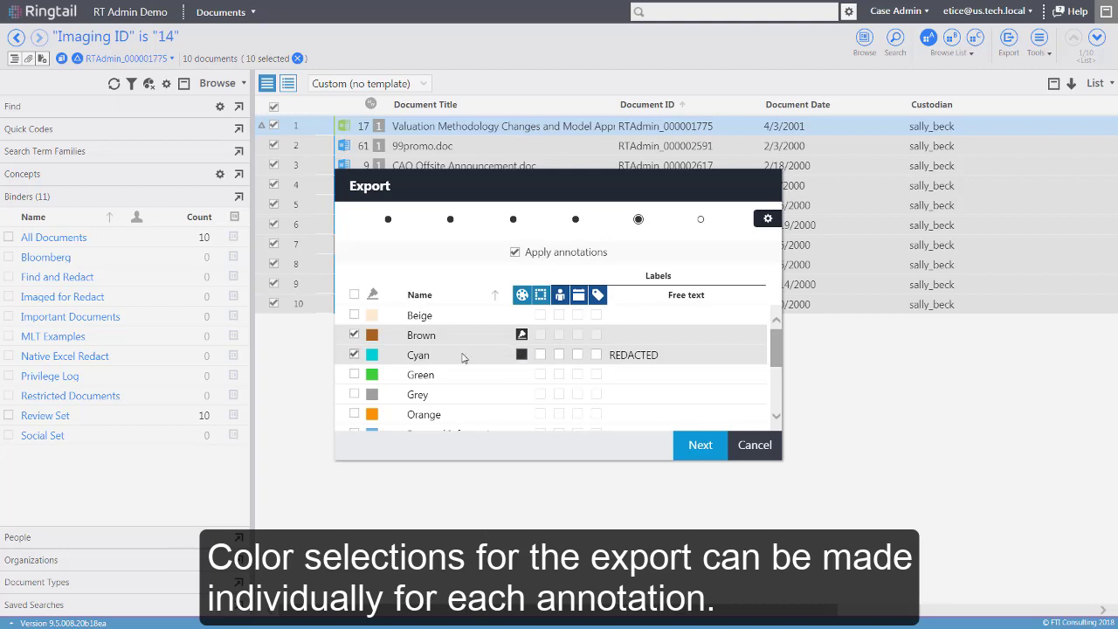
click(354, 374)
click(522, 374)
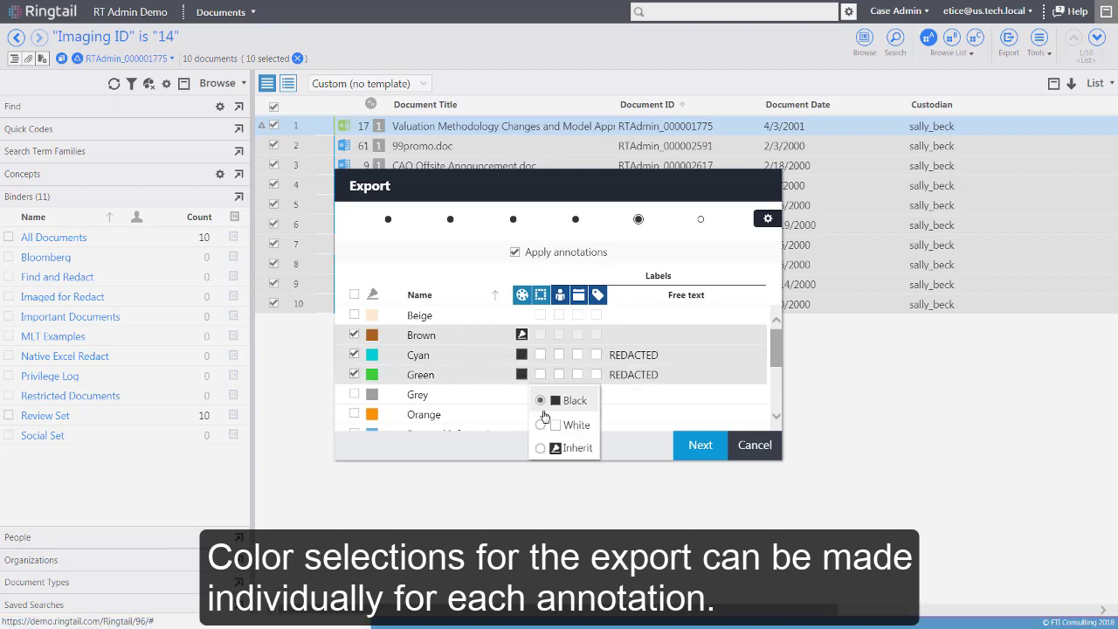
click(544, 426)
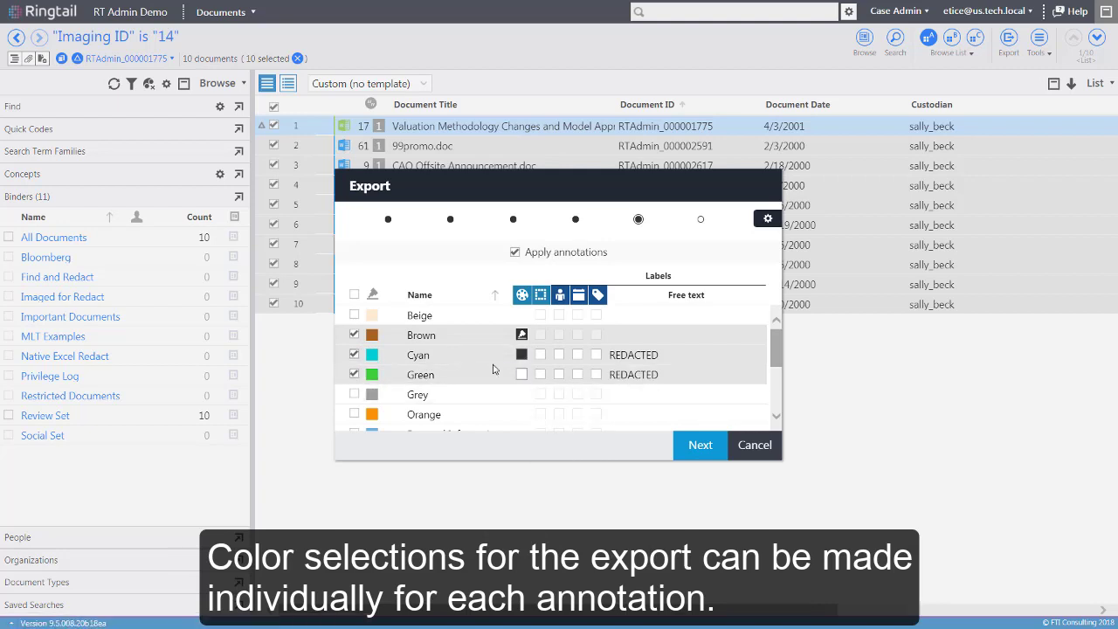
click(754, 446)
Go to Documents > Review Setup to list the seven Automatic Review assignments.
click(221, 13)
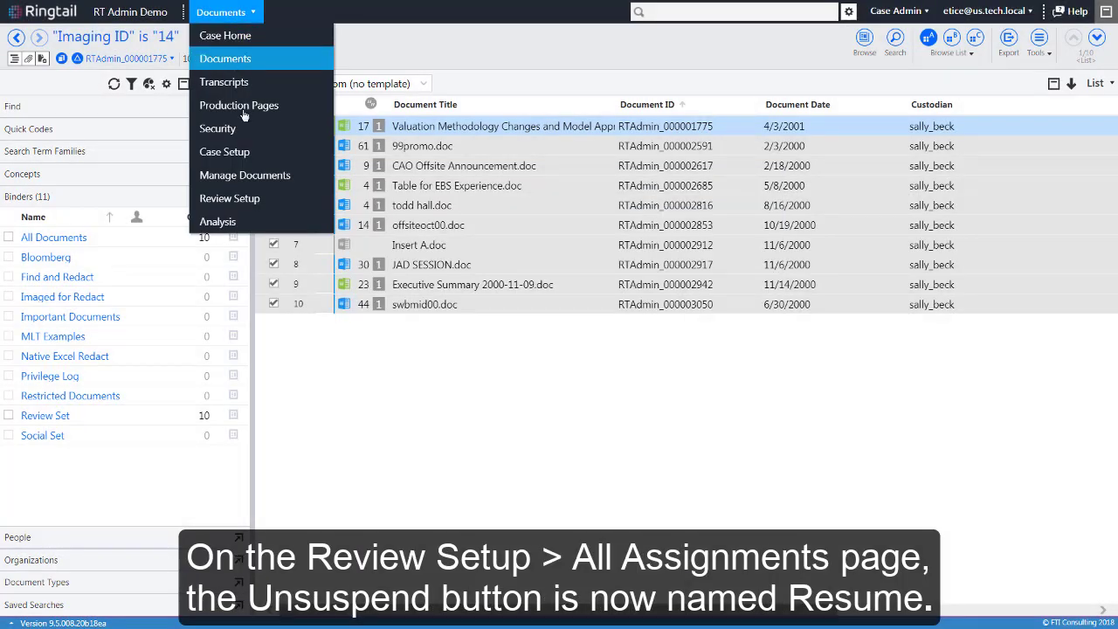
click(259, 198)
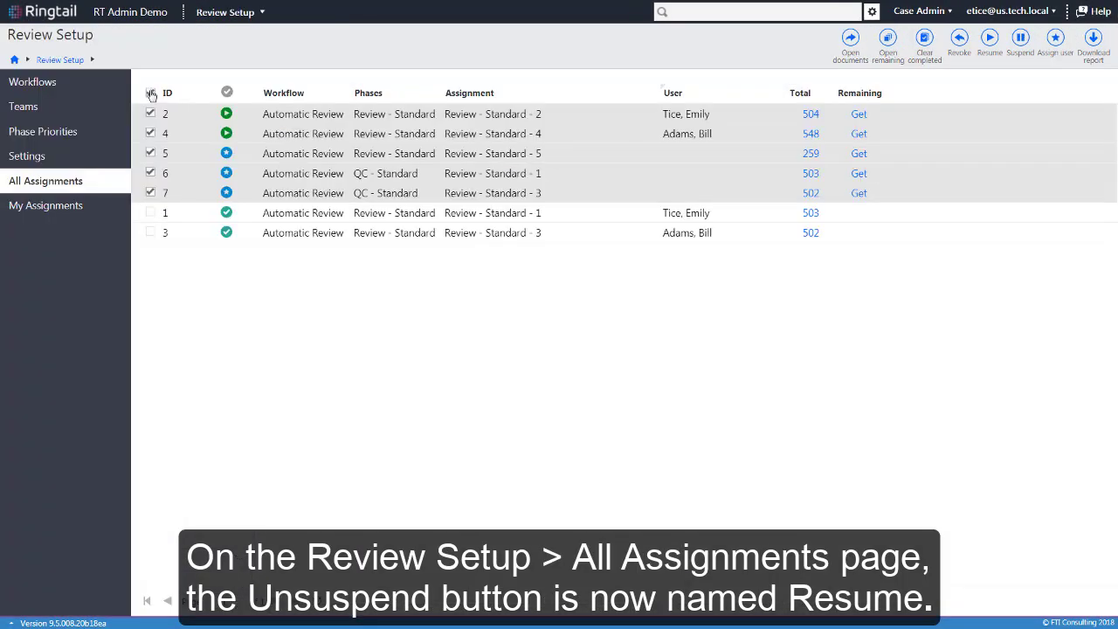